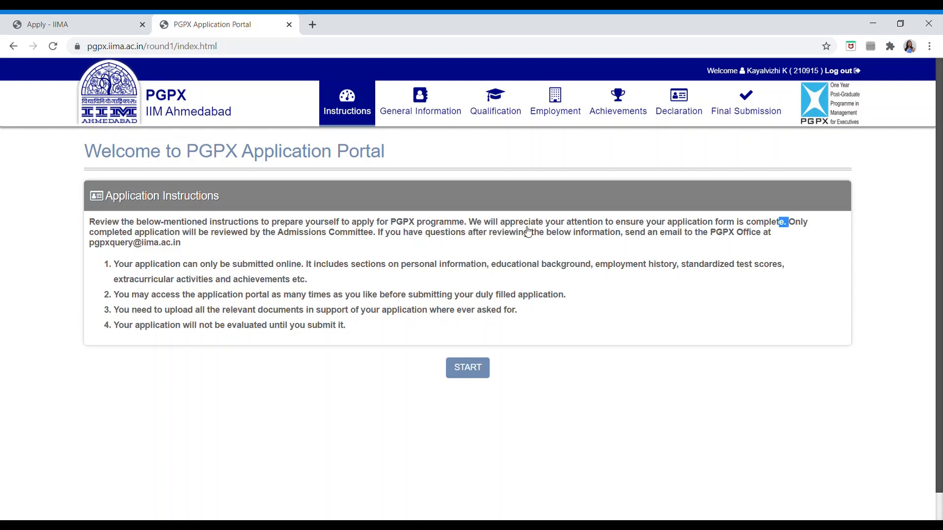
Review the application instructions, highlighting the completed-application rule and the PGPX Office contact e-mail, and look over the General Information sections
left_click_drag(786, 222, 378, 241)
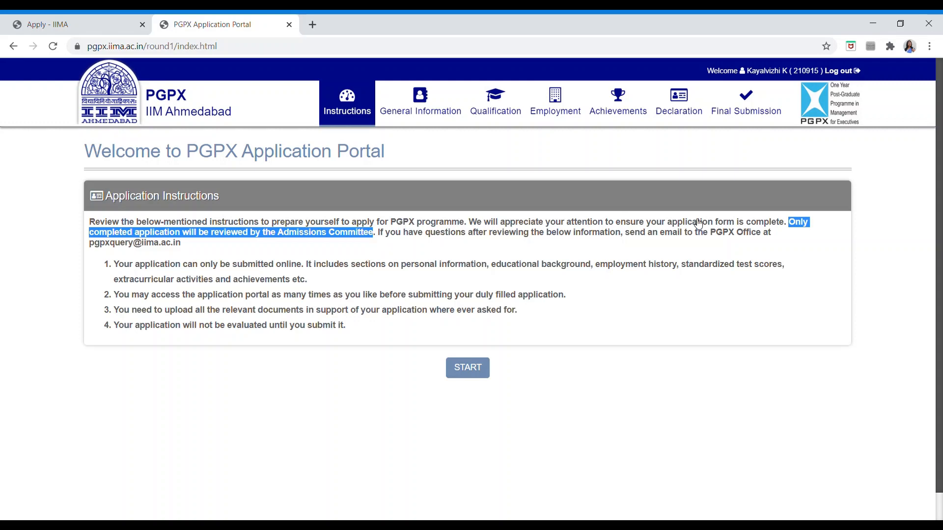
mouse_move(437, 106)
mouse_move(450, 88)
left_click_drag(89, 244, 193, 246)
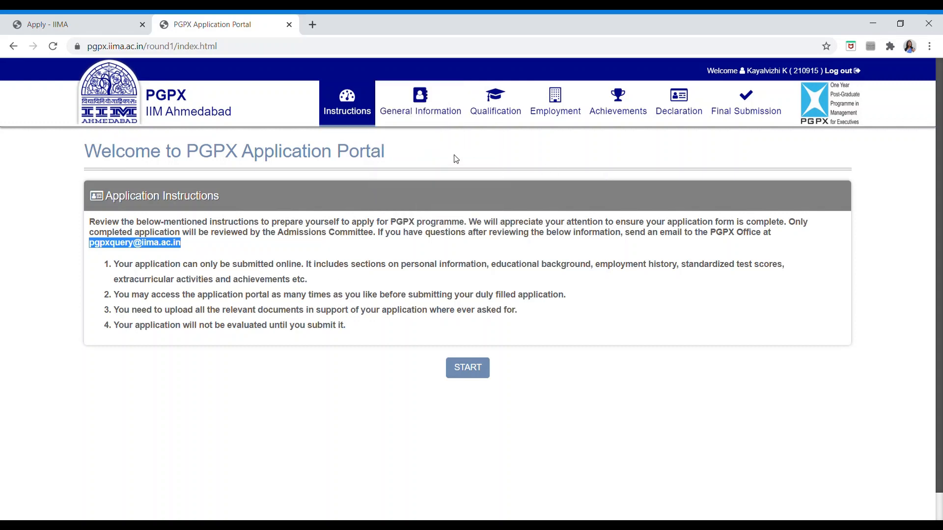
mouse_move(421, 106)
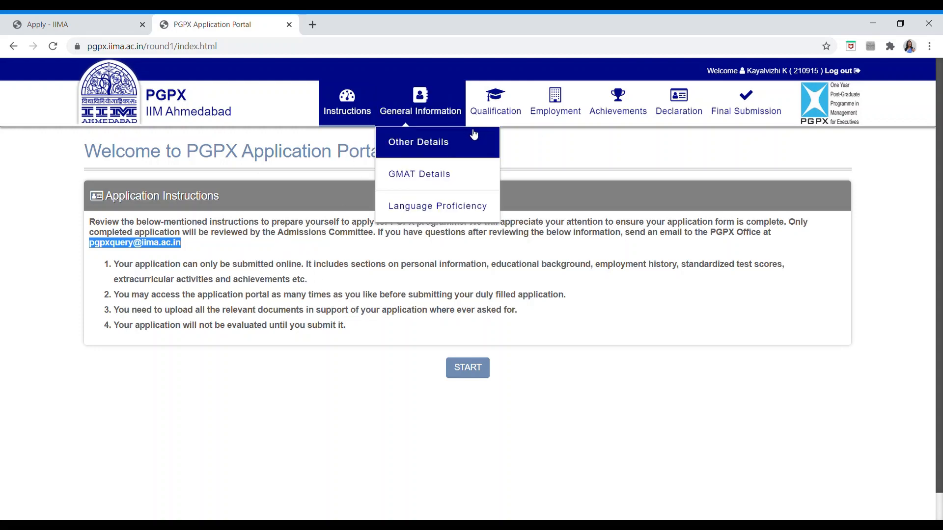
mouse_move(557, 125)
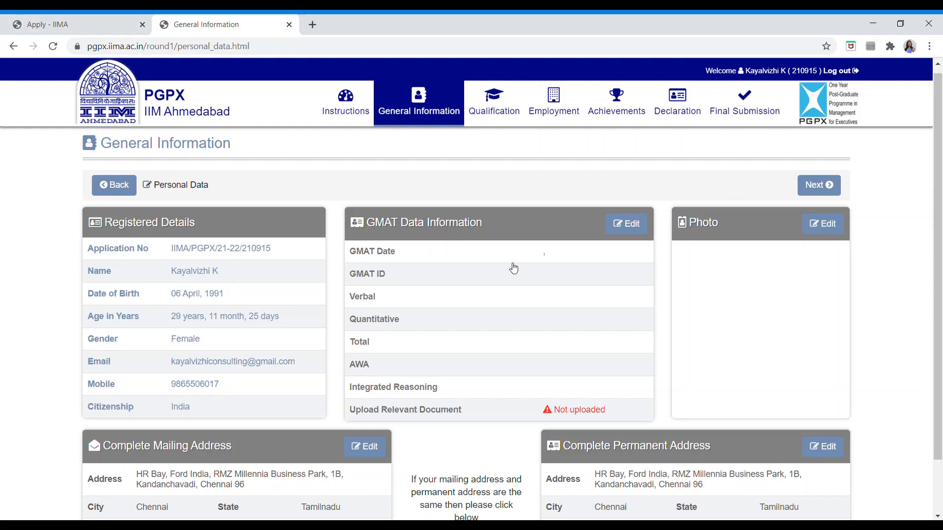
Examine the GMAT details form and the photograph upload form, returning to the personal data overview after each
left_click(628, 223)
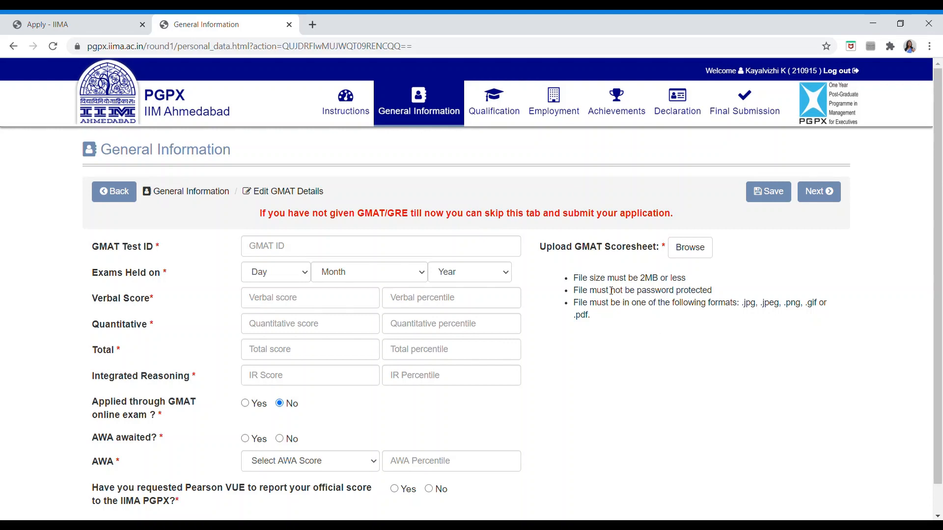
left_click(117, 197)
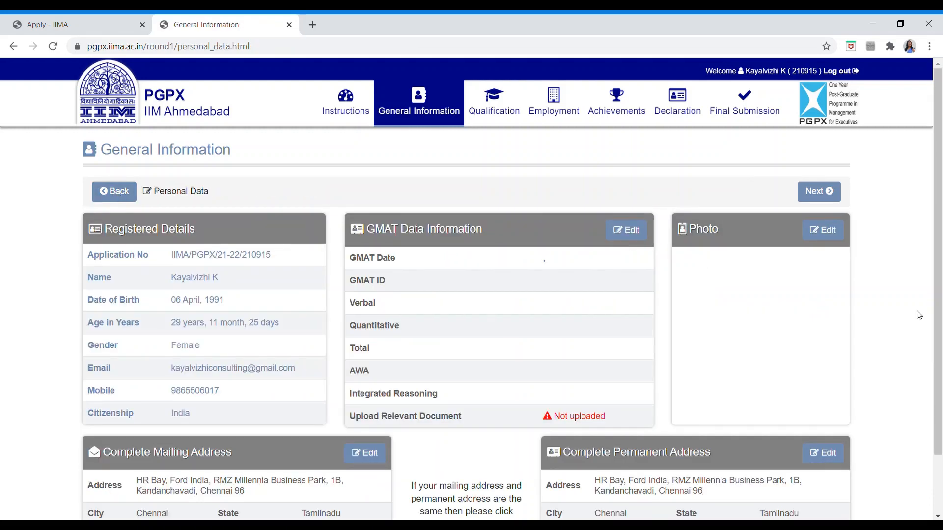
left_click(825, 240)
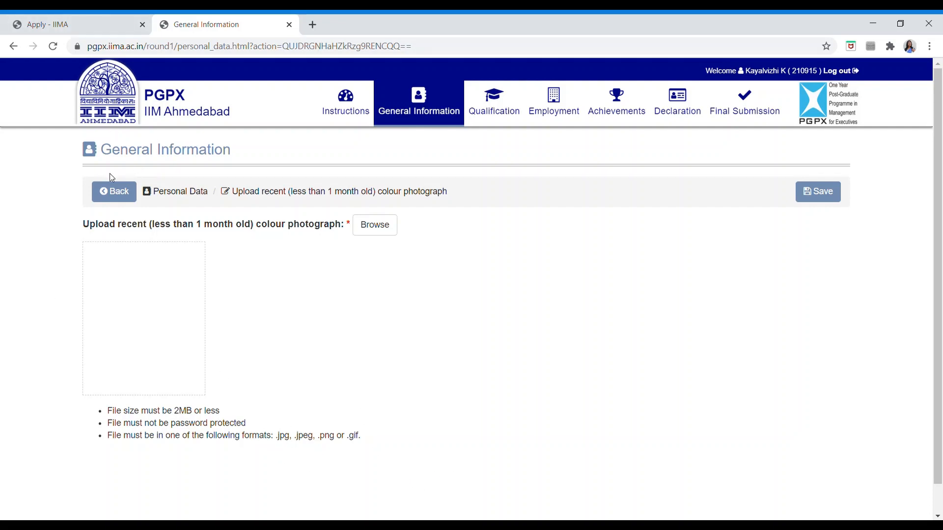
left_click(110, 192)
Copy the mailing address to the permanent address
scroll(505, 364, "down", 1)
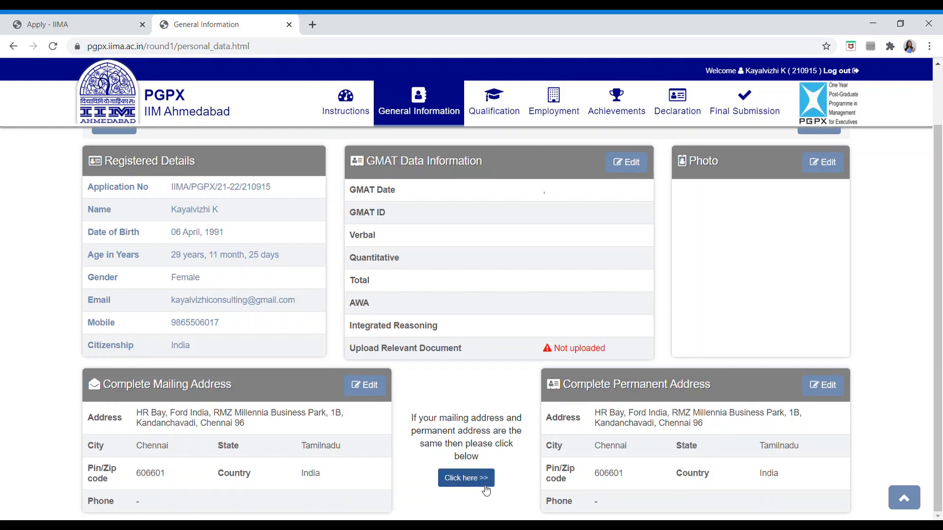
left_click(459, 479)
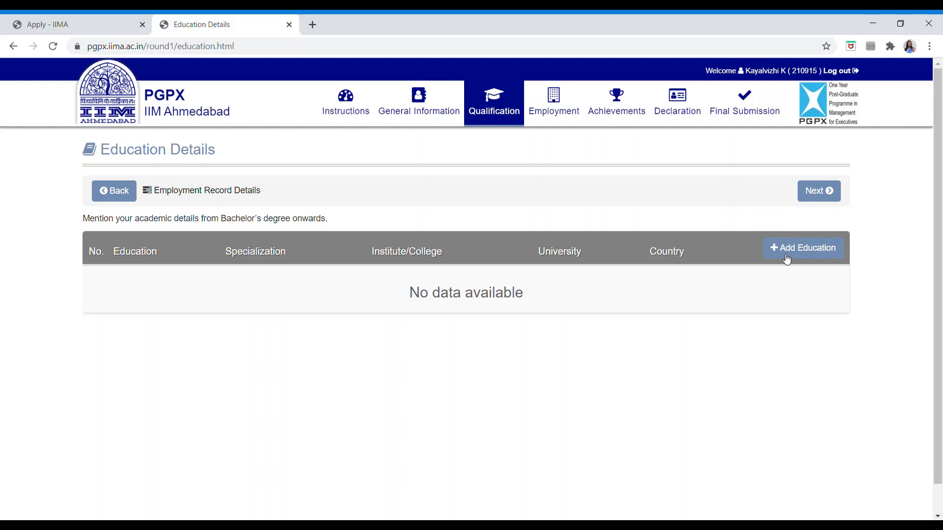
Add a new education entry for a Bachelors Degree with Bachelor of Engineering (BE) as the bachelor's education
left_click(787, 259)
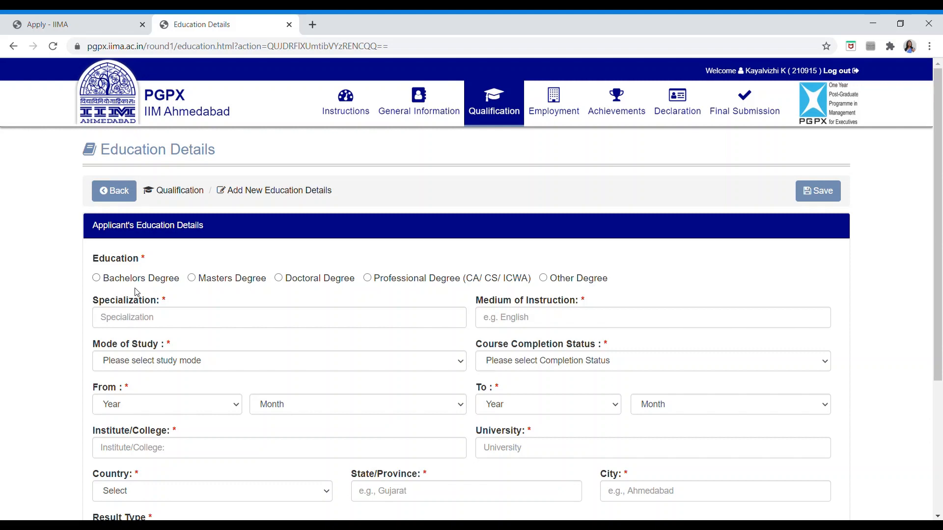
left_click(139, 320)
left_click(108, 279)
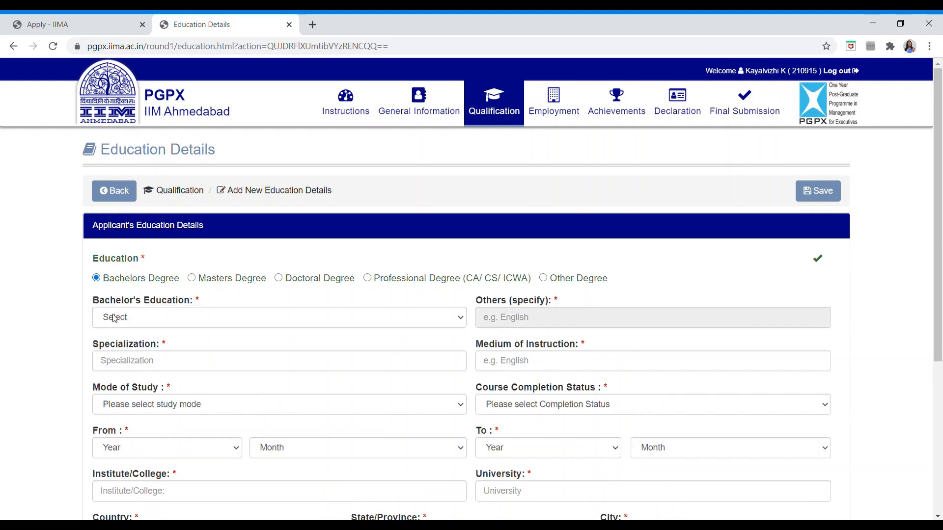
left_click(114, 319)
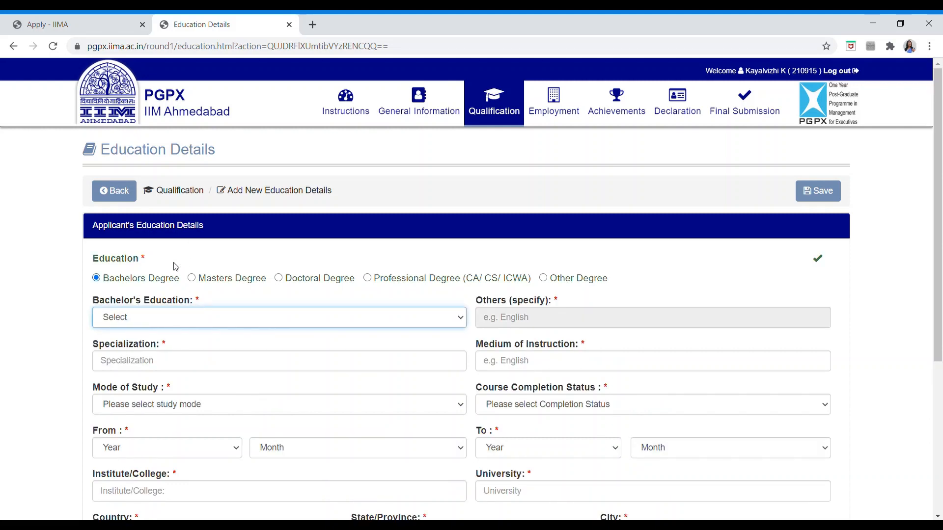
left_click(186, 228)
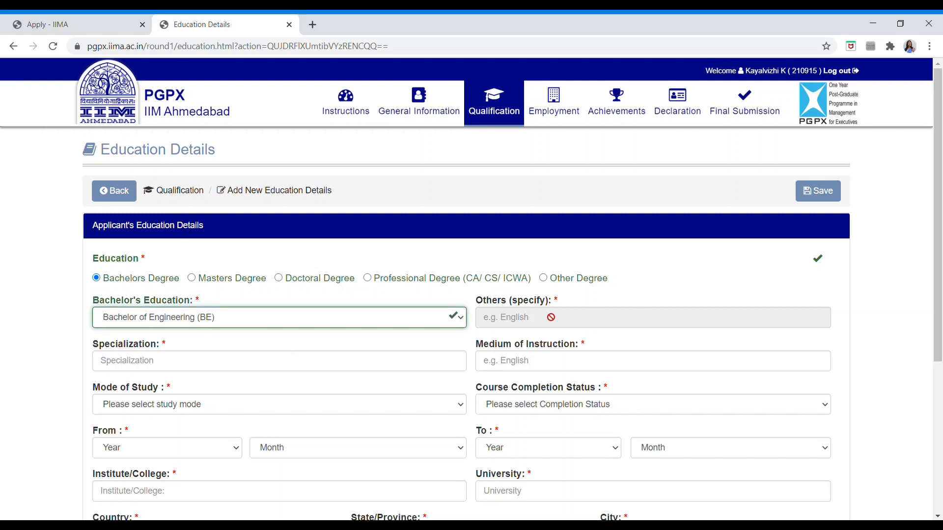
Fill in CSE as the specialization and English as the medium of instruction
left_click(112, 366)
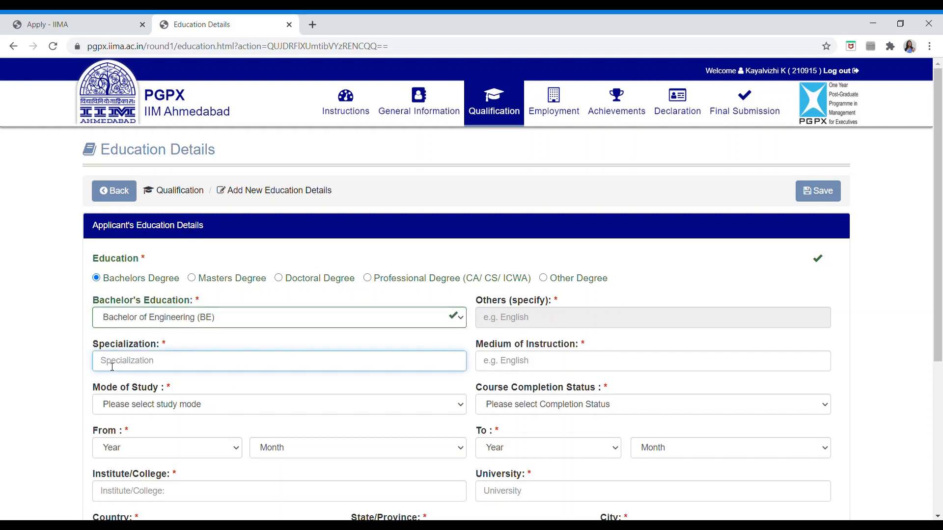
left_click(114, 388)
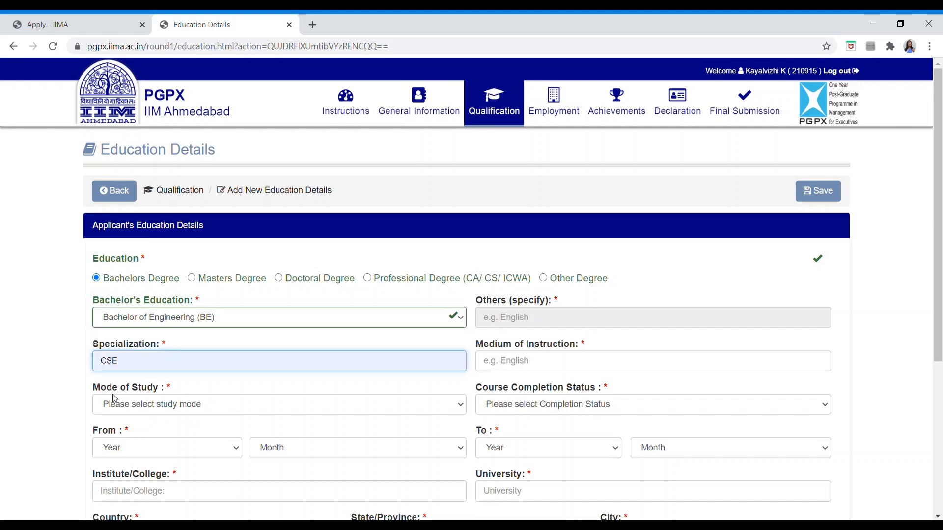
left_click(528, 362)
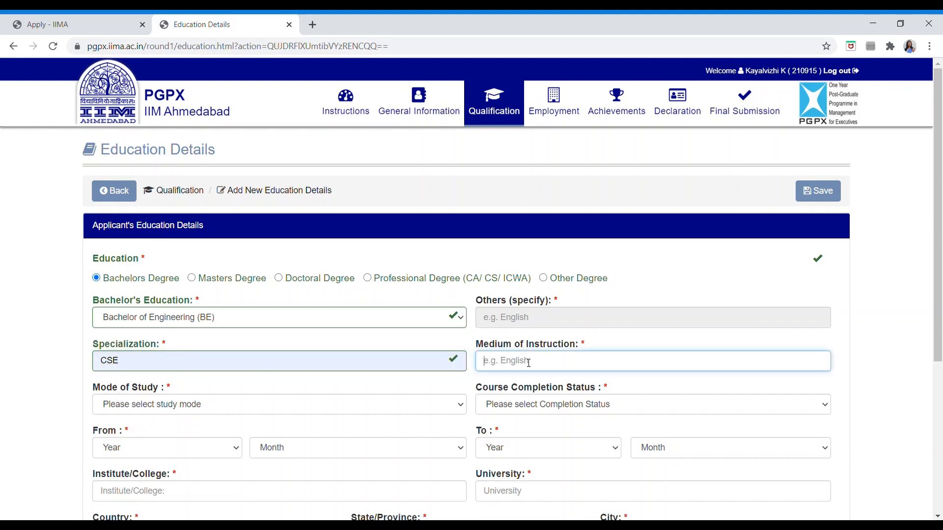
left_click(522, 385)
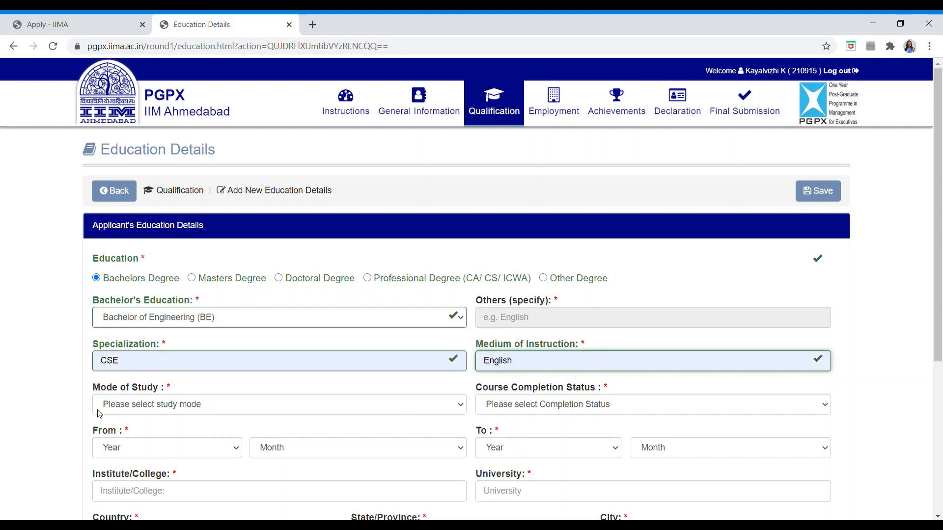
Set the mode of study to Full-Time and the course completion status to Completed
left_click(149, 411)
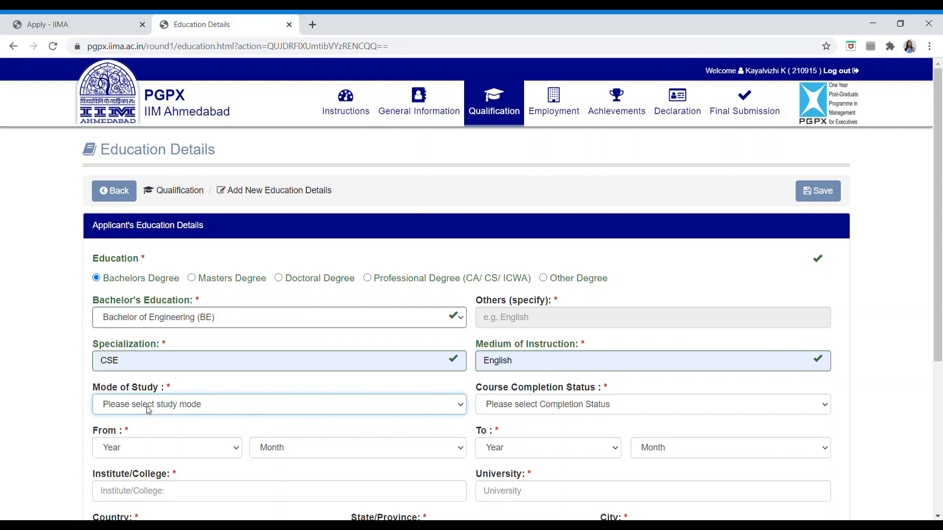
left_click(155, 438)
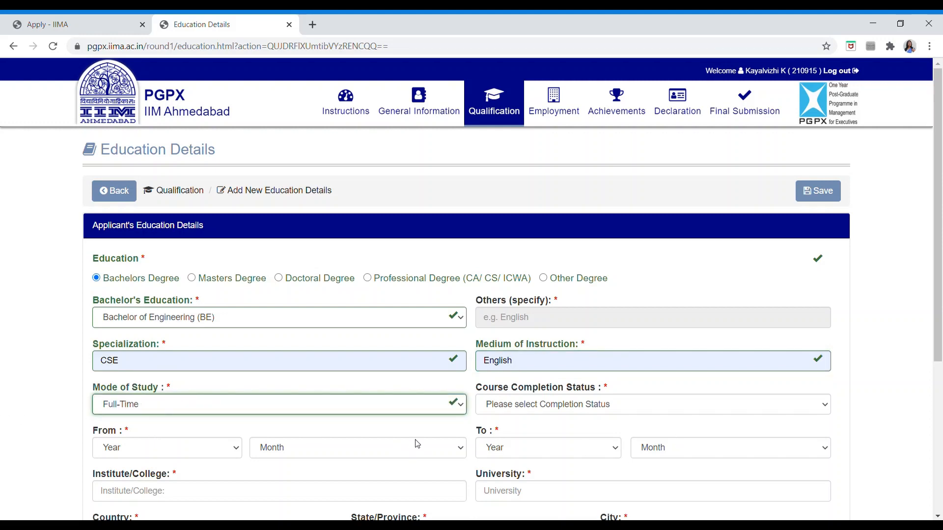
left_click(607, 409)
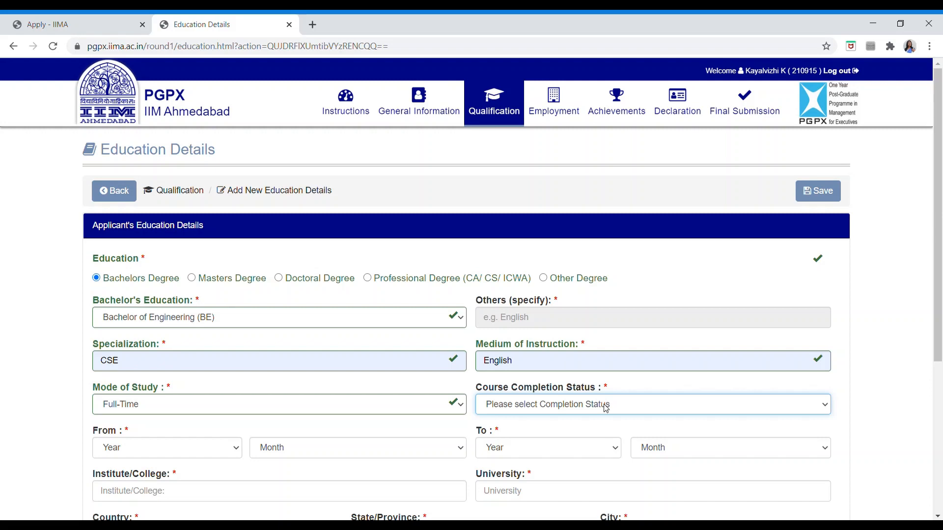
left_click(593, 437)
Set the study period from April 2009 to April 2011
scroll(167, 395, "down", 1)
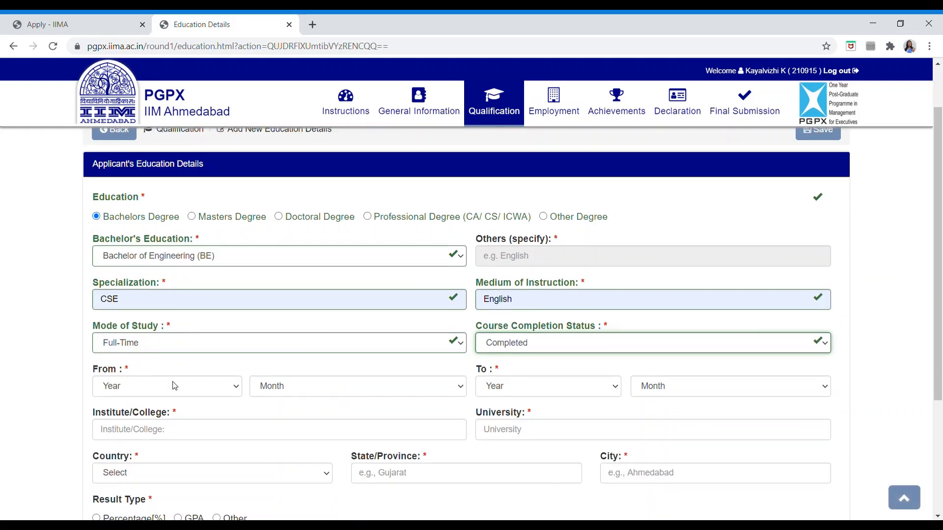
left_click(175, 386)
type("2000")
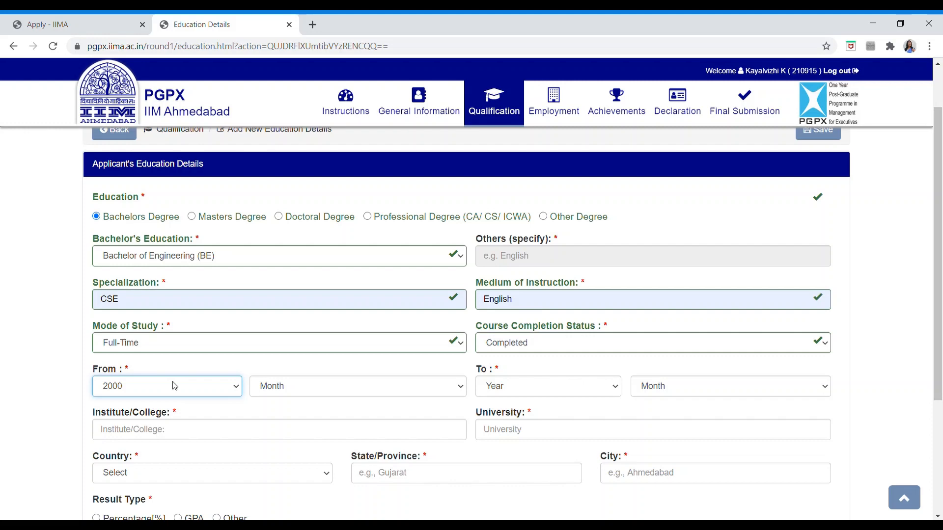
key("Down")
key("Down")
left_click(403, 391)
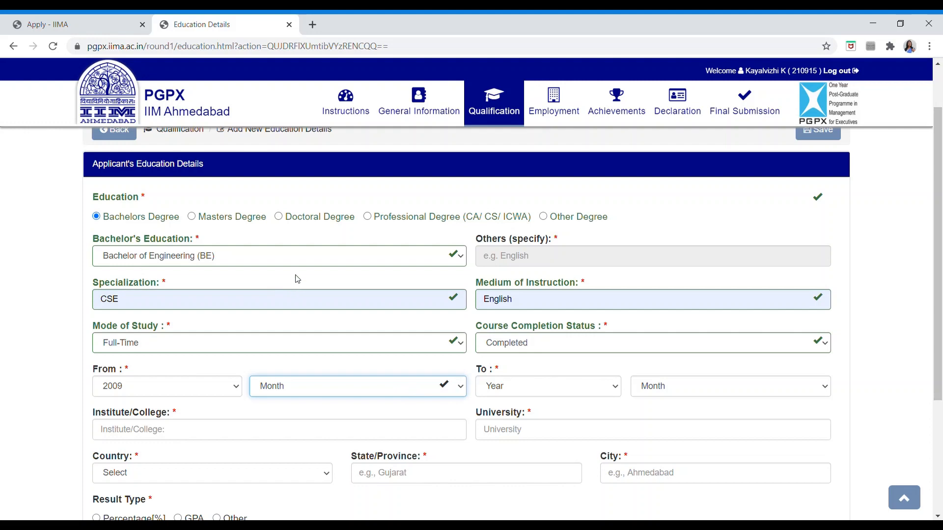
key("a")
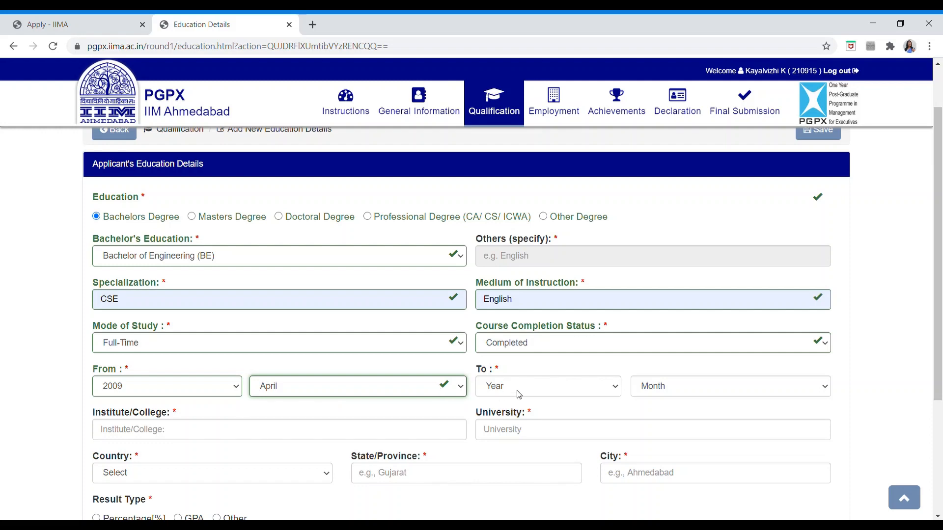
key("Tab")
type("2011")
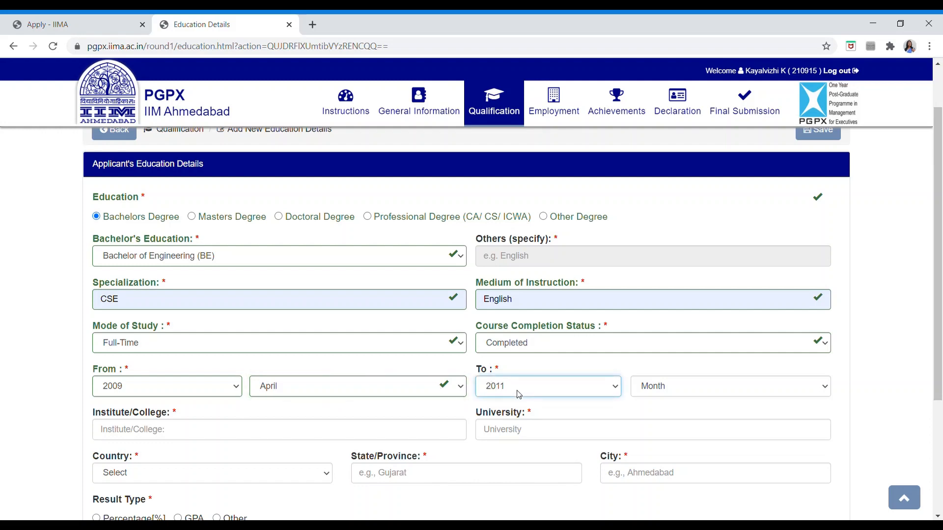
key("Tab")
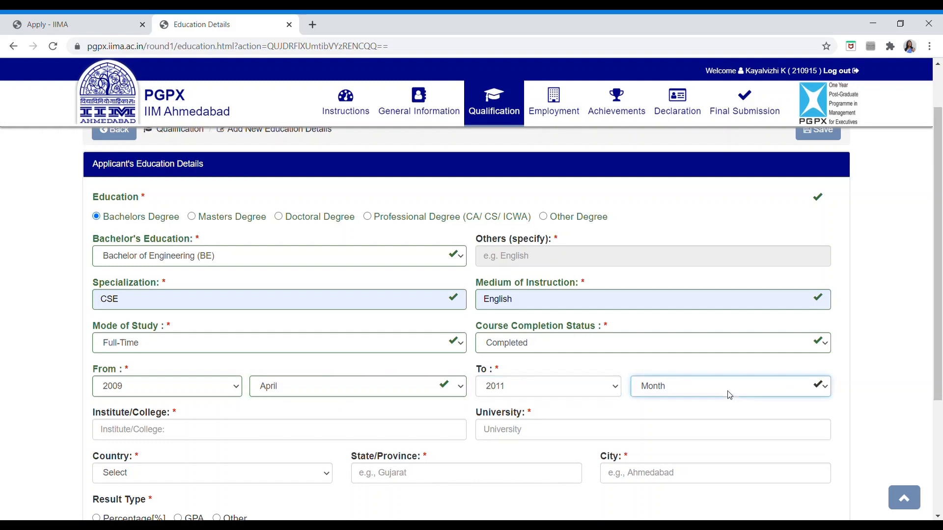
type("a")
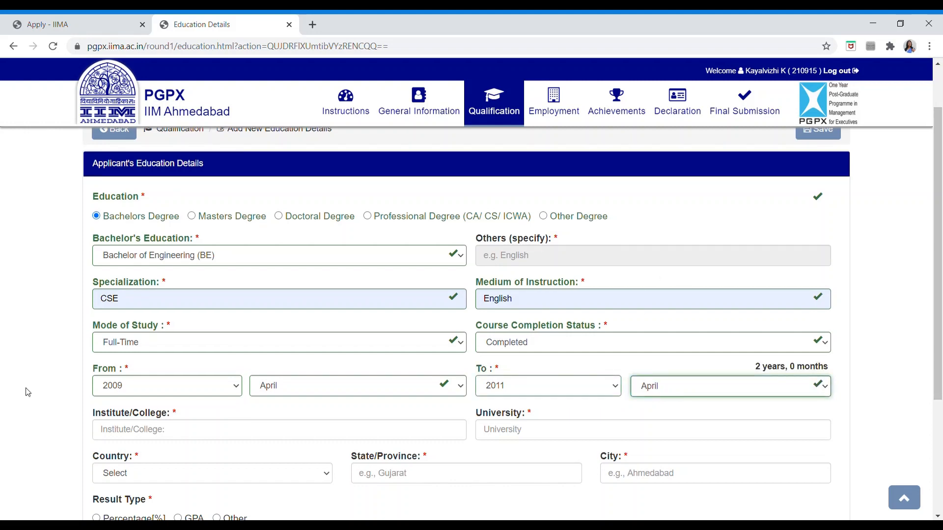
Enter Sastra University as both the institute/college and the university
scroll(143, 435, "down", 2)
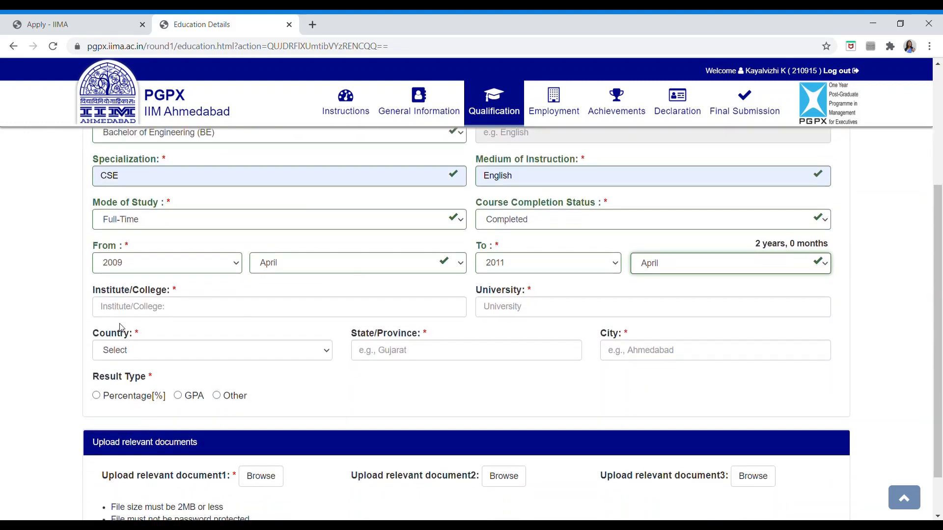
left_click(129, 319)
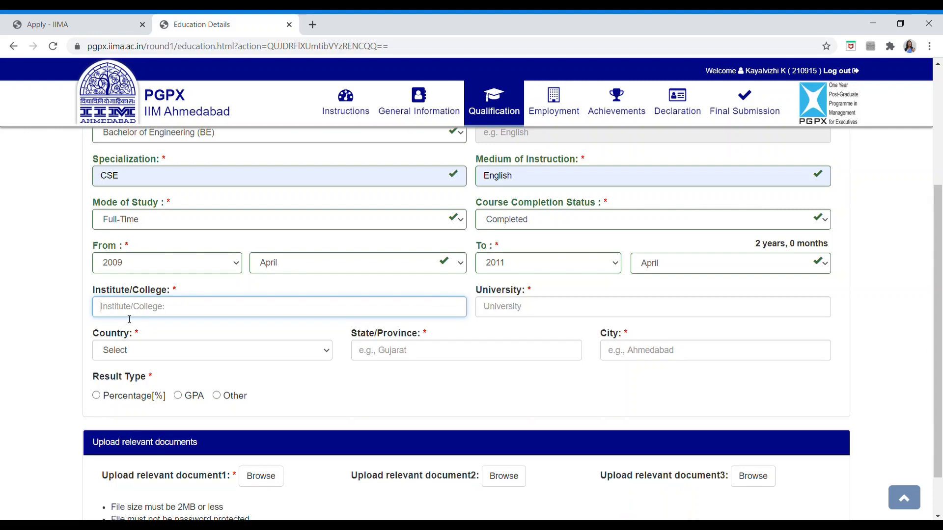
type("Sast")
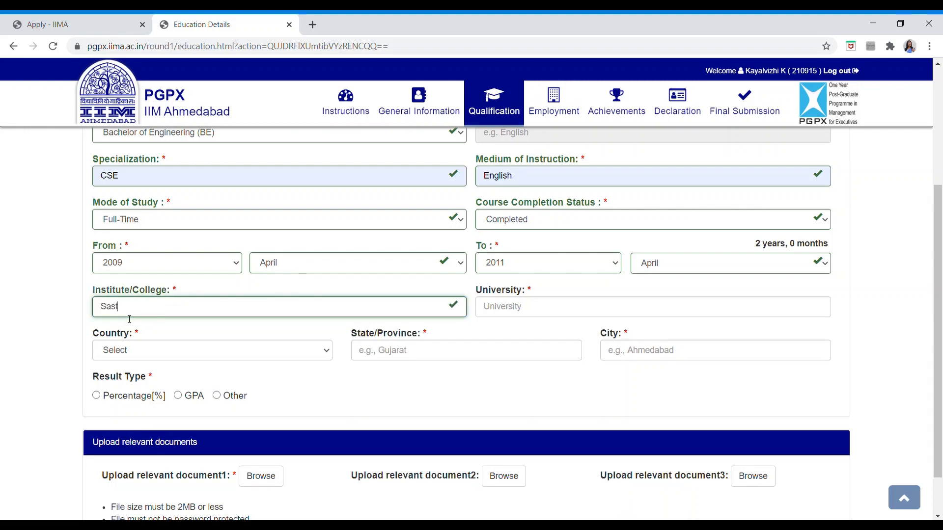
type("ra University")
left_click(482, 309)
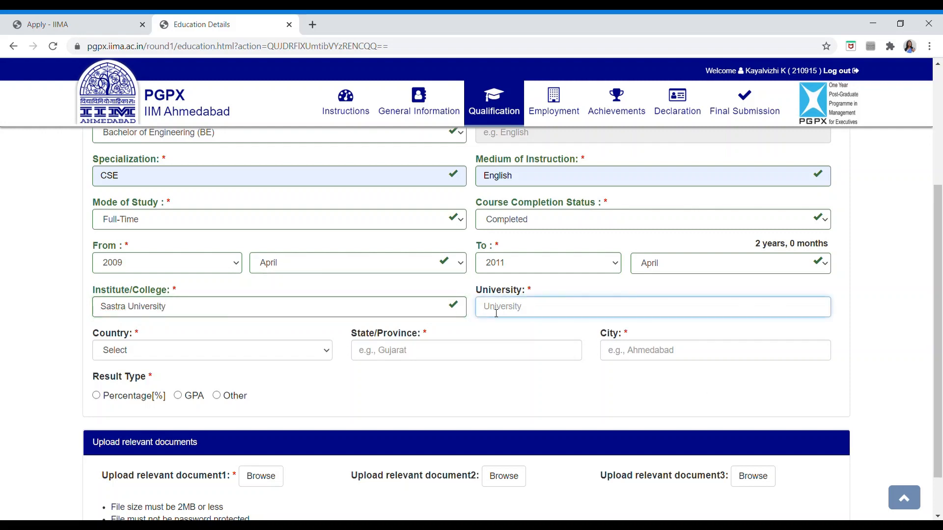
type("Sastr")
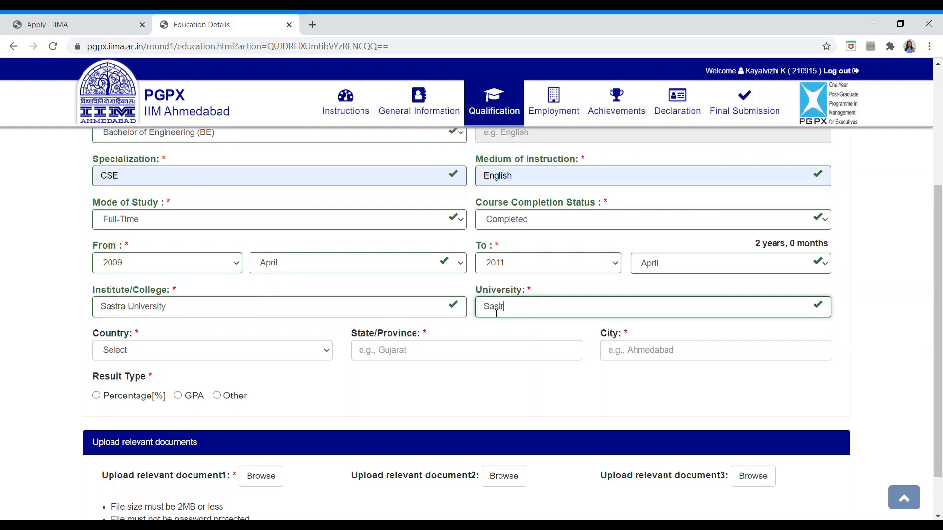
type("a University")
Set the institute's location to country India, state Tamilnadu and city Chennai
left_click(182, 360)
type("in")
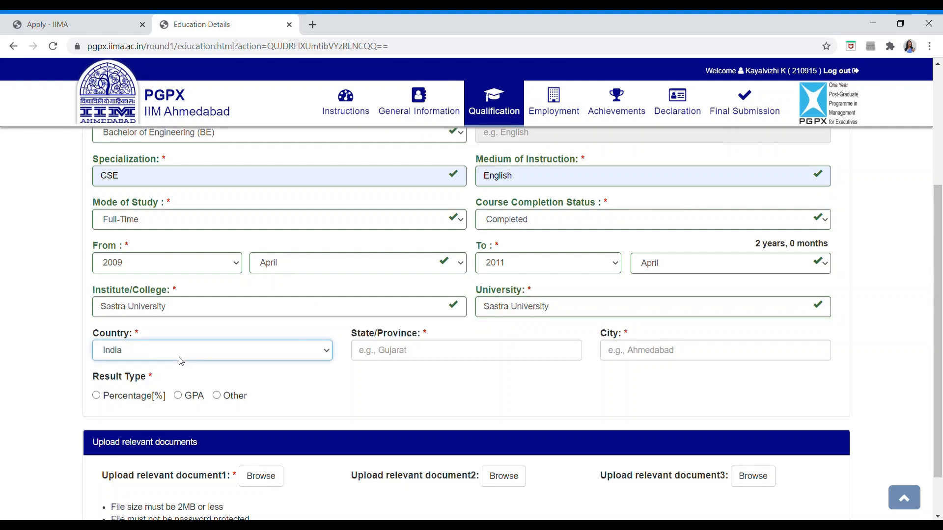
left_click(413, 361)
type("T")
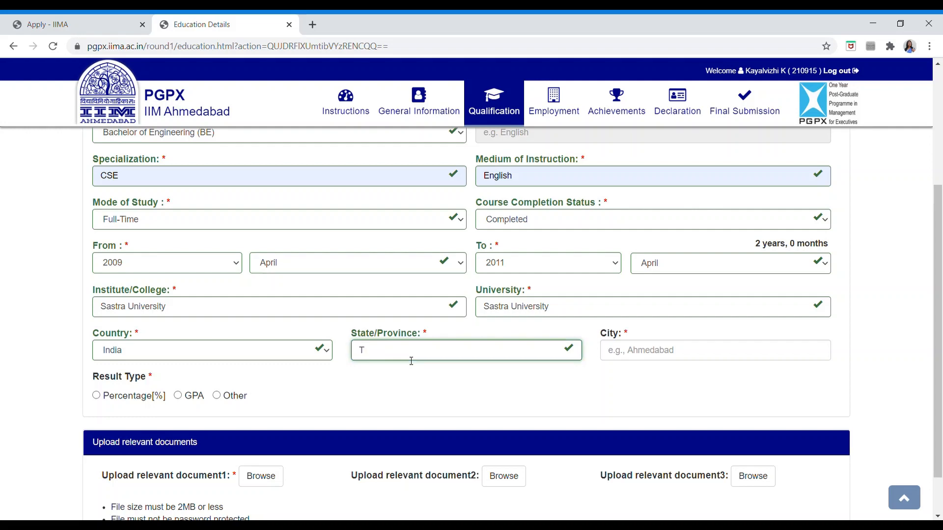
type("sa")
left_click(400, 374)
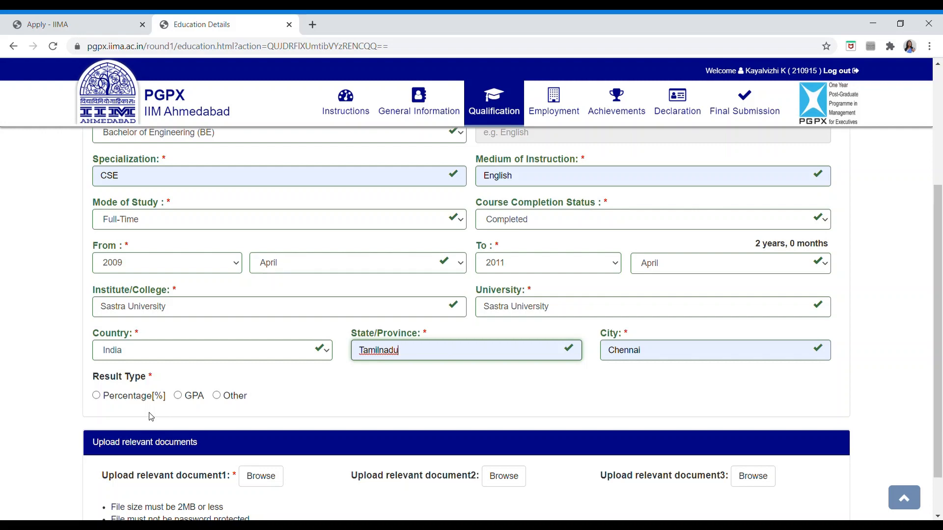
Set the result type to GPA and record a cumulative GPA of 3.5 out of 4.00
left_click(178, 396)
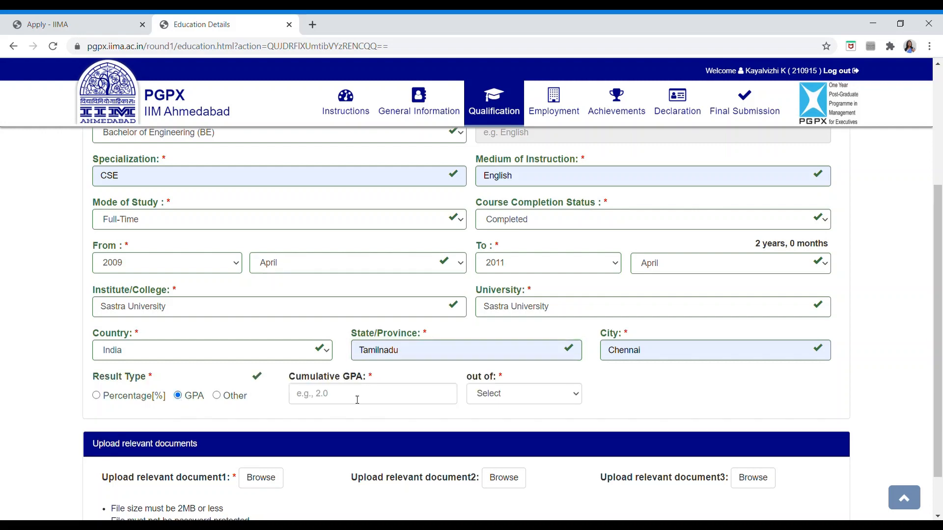
left_click(553, 399)
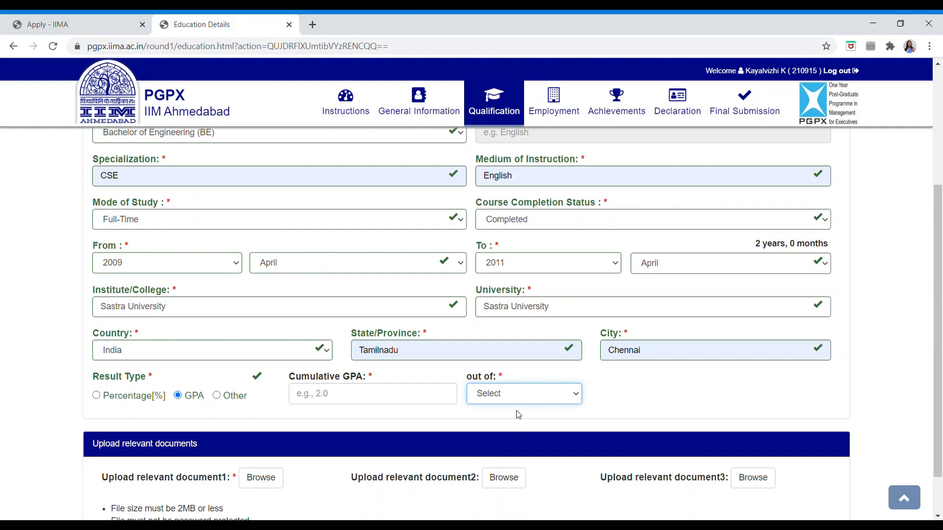
key("Down")
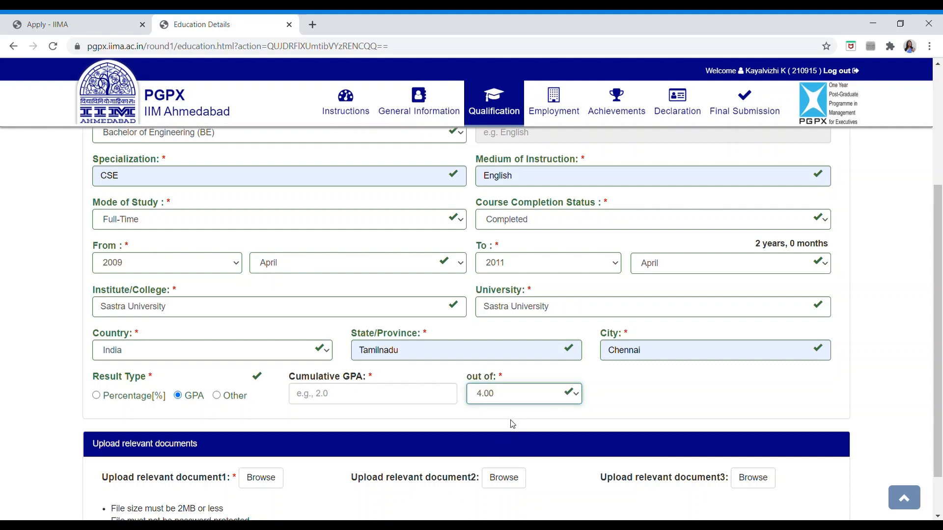
left_click(400, 406)
type("3.5")
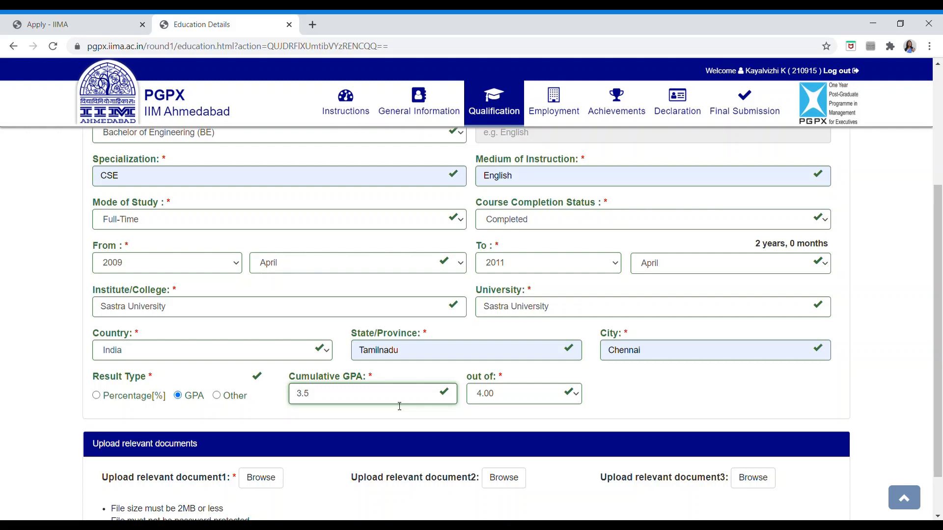
Review the completed education details and the requirements for uploading the relevant documents
scroll(406, 375, "down", 1)
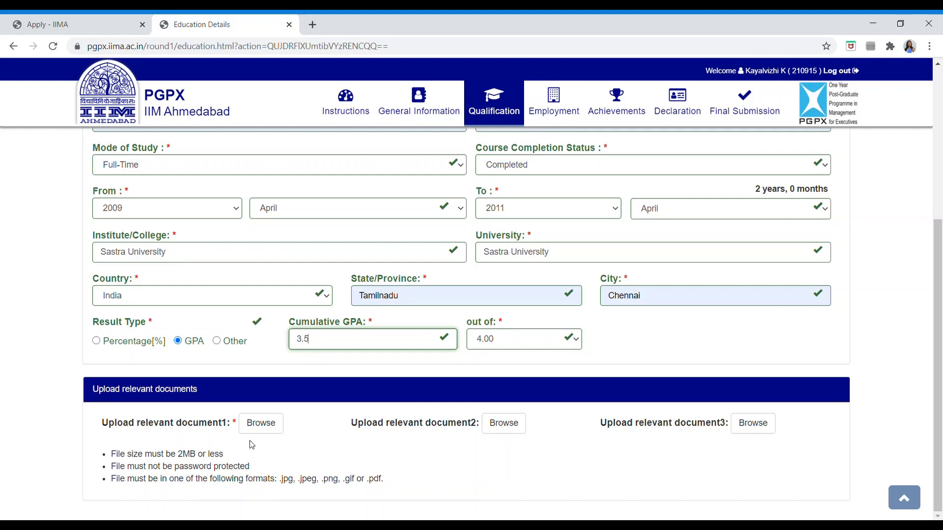
scroll(250, 440, "up", 2)
scroll(250, 441, "down", 2)
scroll(252, 445, "up", 3)
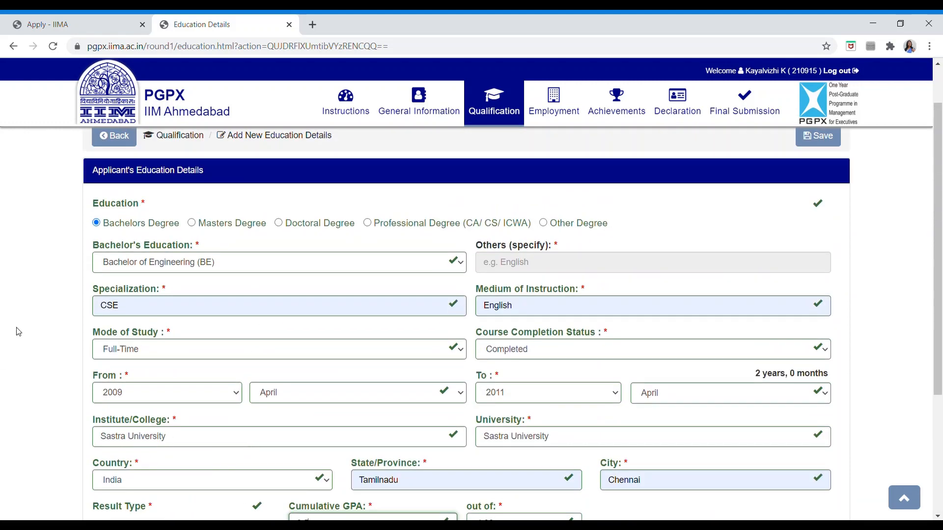
scroll(205, 402, "down", 3)
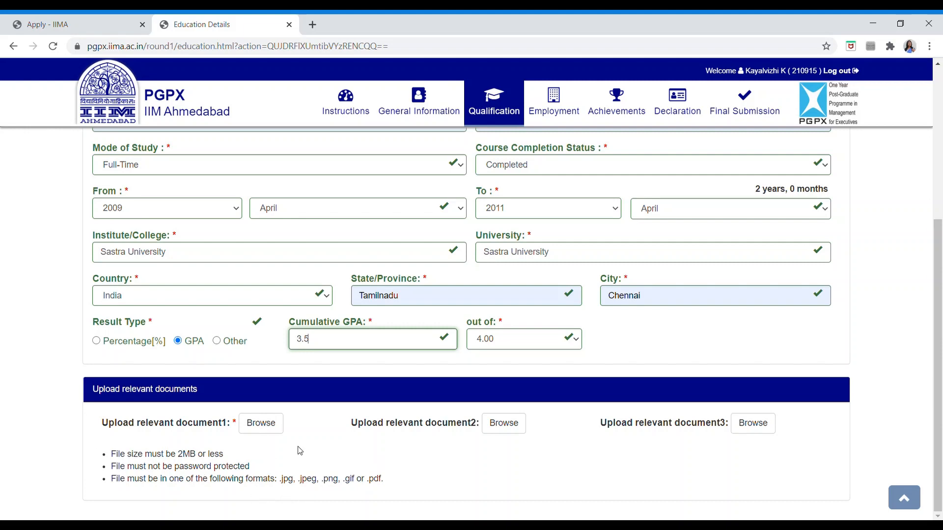
scroll(807, 381, "up", 2)
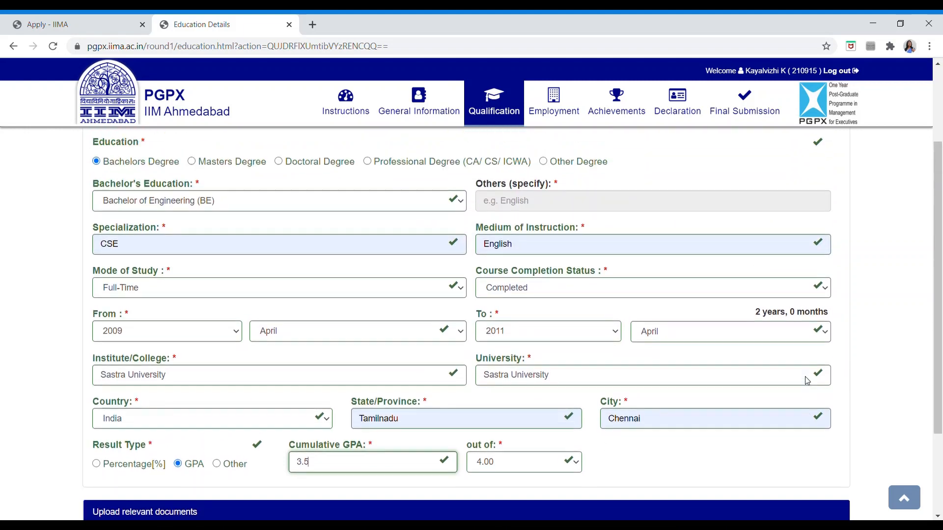
scroll(810, 381, "up", 1)
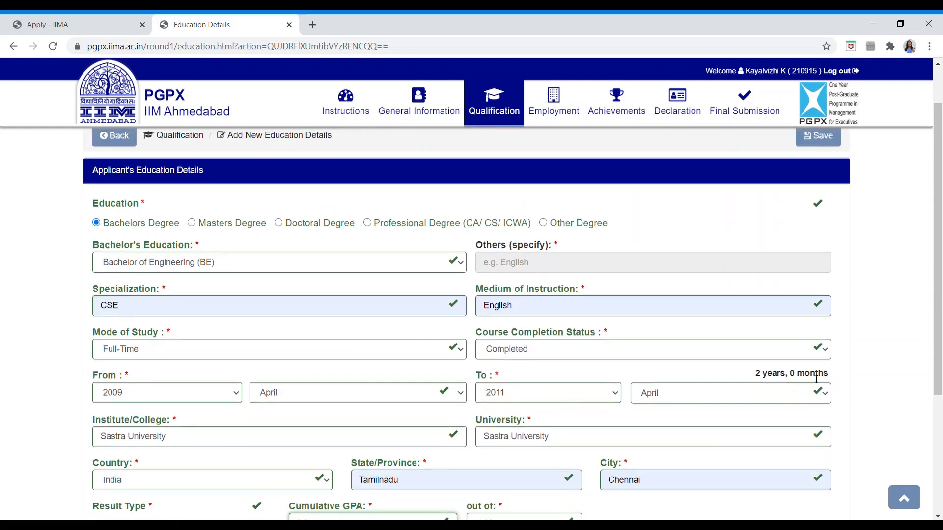
scroll(296, 202, "up", 1)
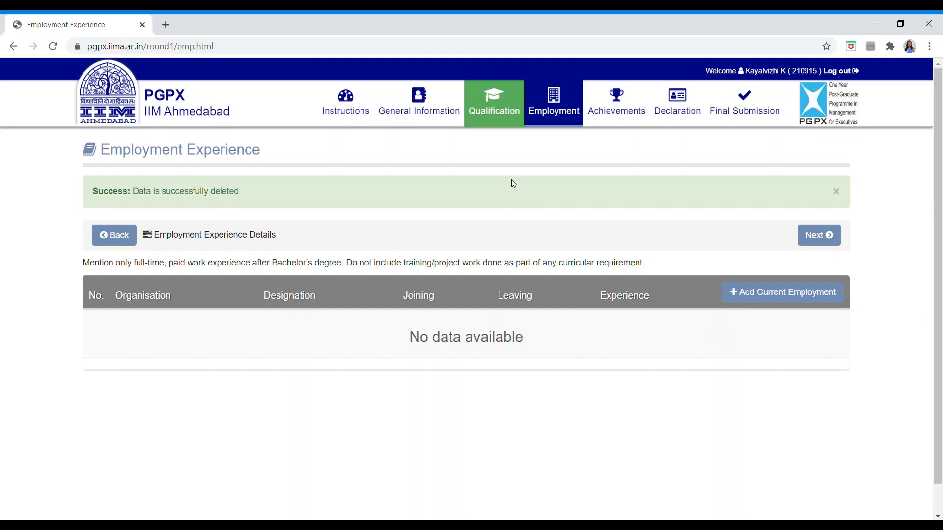
Add a current employment entry and mark the employment status as Employed
mouse_move(554, 98)
left_click(778, 298)
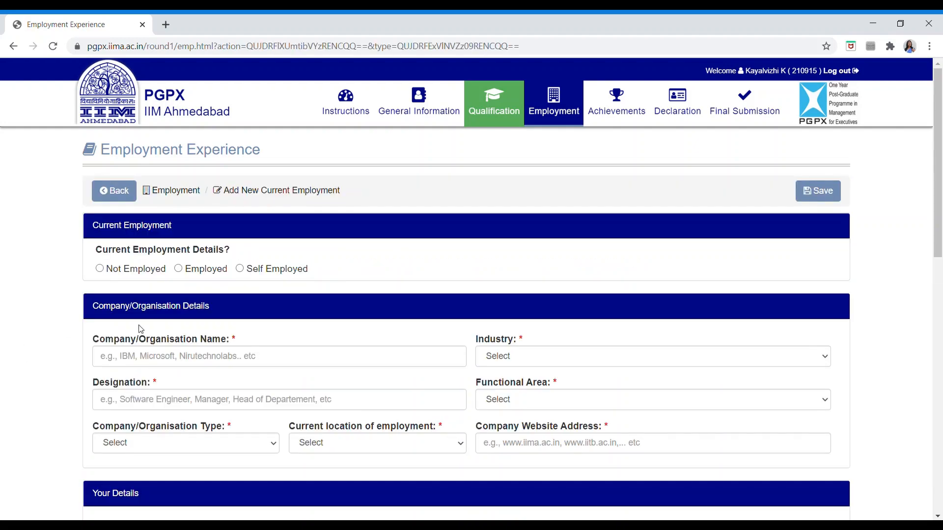
left_click(179, 270)
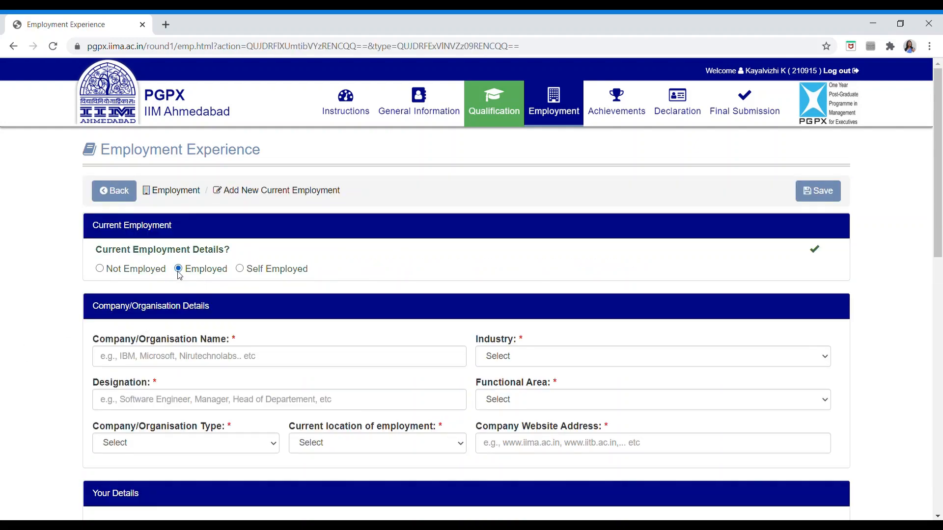
Enter IBM as the company name and set the industry to Banking, Financial services and Insurance
left_click(139, 361)
type("IBM")
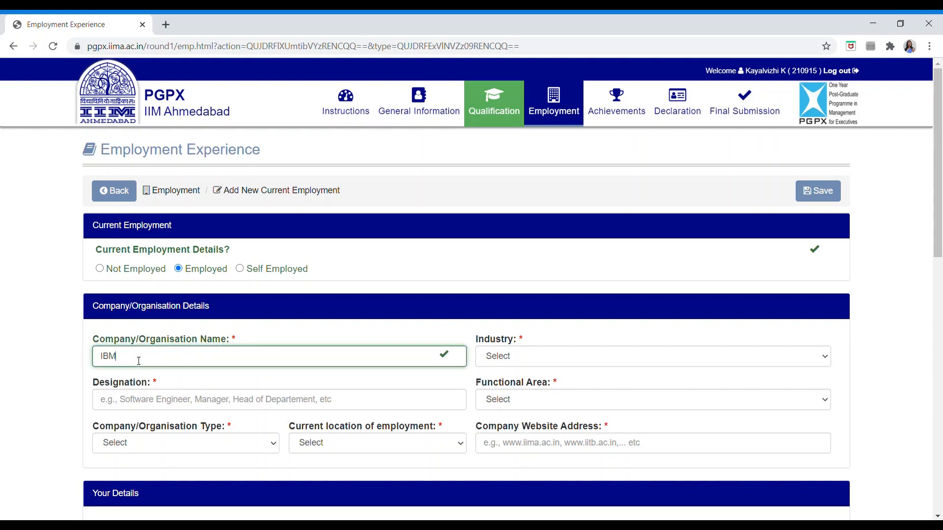
left_click(487, 360)
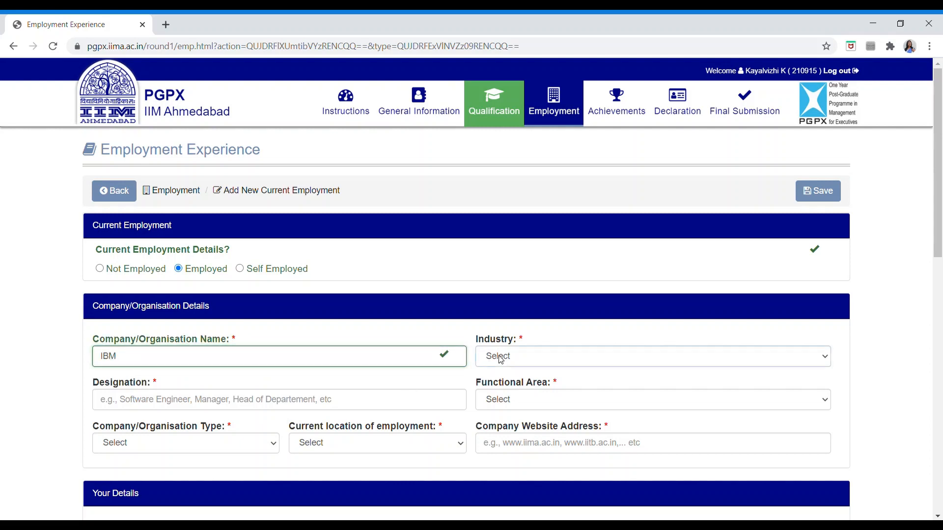
left_click(509, 189)
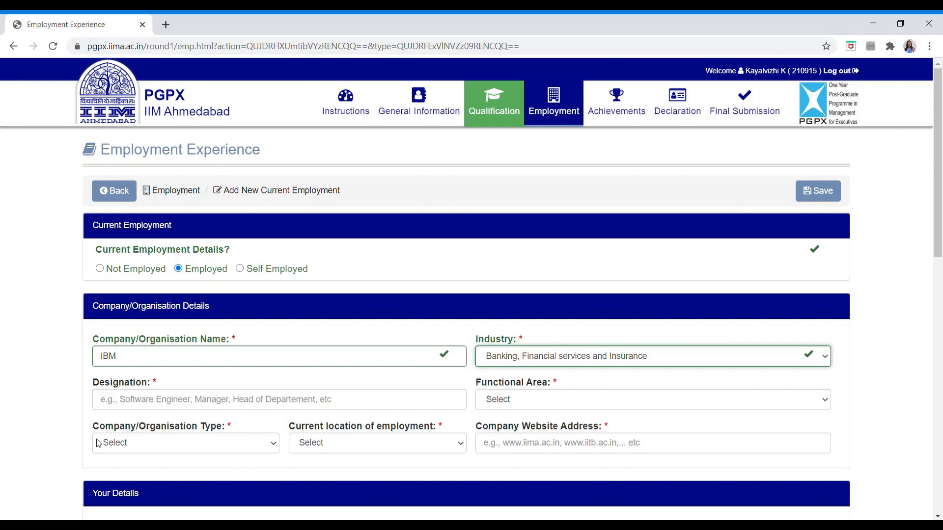
Enter ENGINEER as the designation and set the functional area to Consulting
left_click(154, 402)
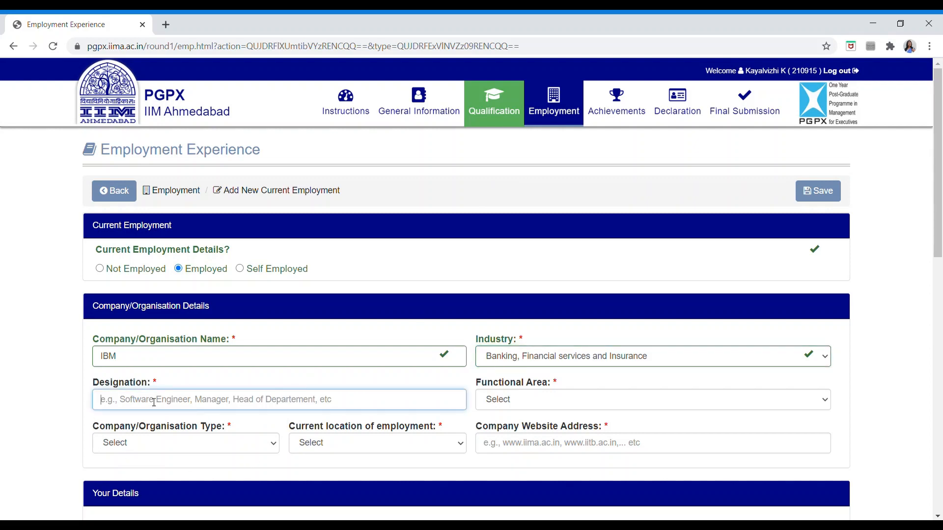
type("ENGINEER")
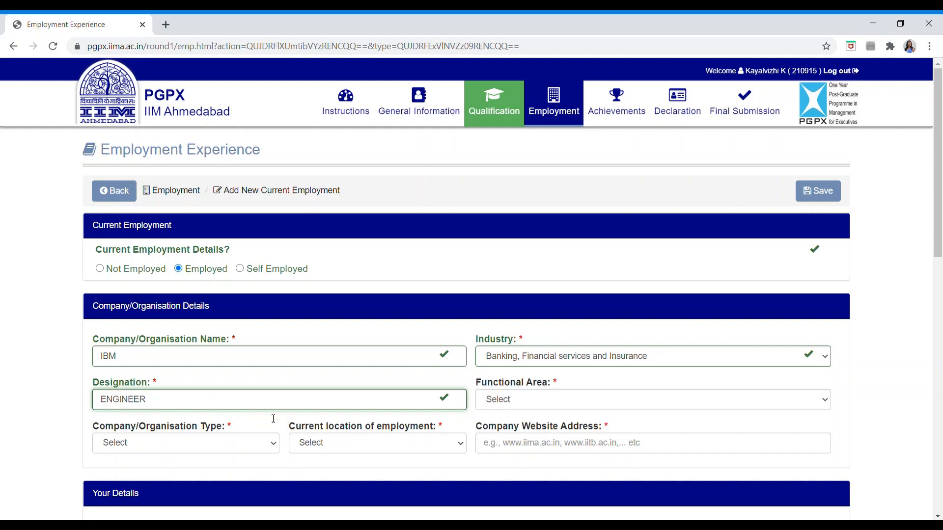
left_click(533, 398)
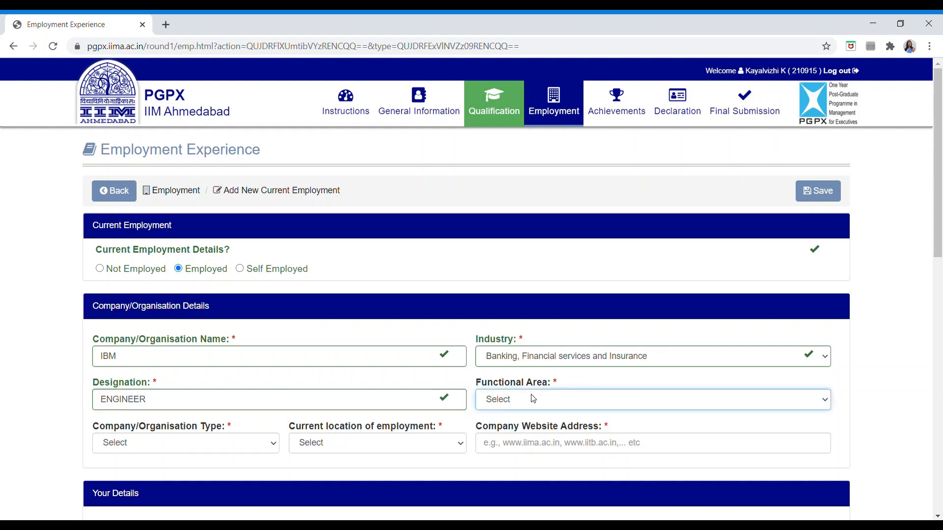
left_click(539, 231)
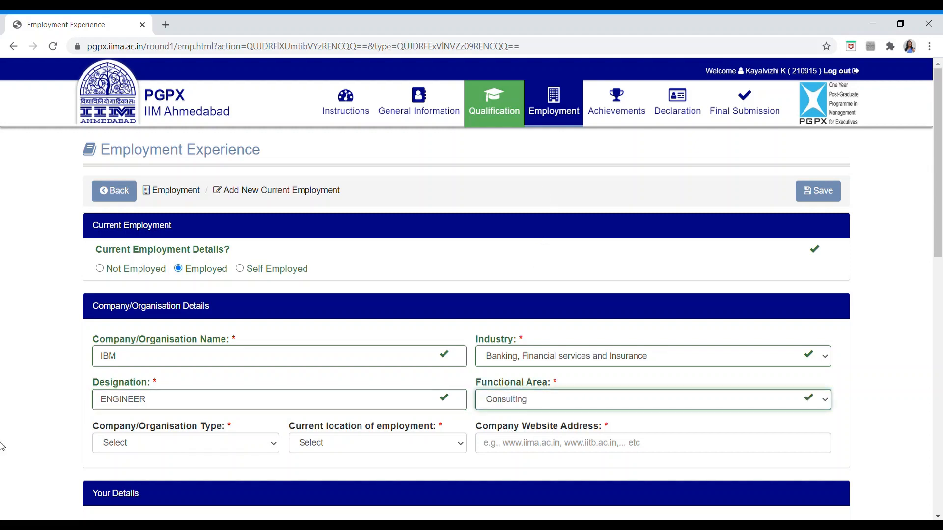
Set the organisation type to Private Sector and the current location of employment to India
left_click(141, 449)
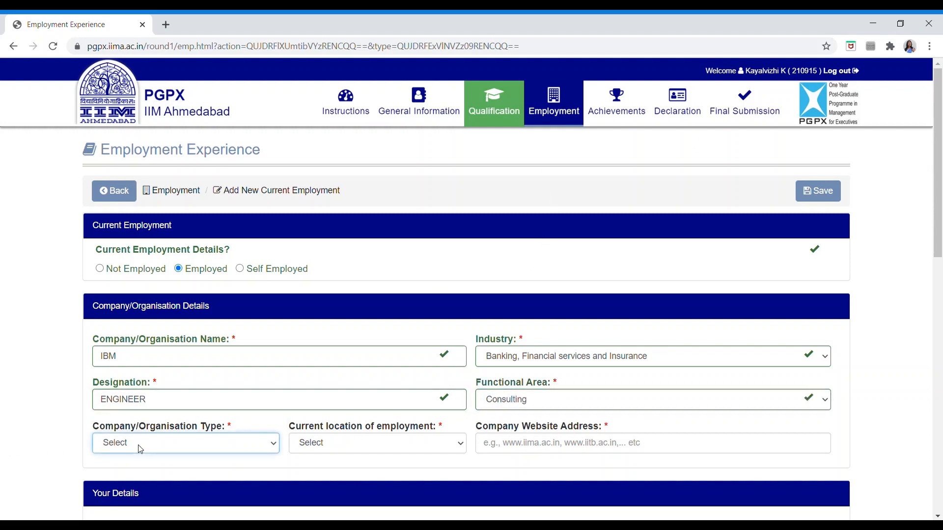
left_click(142, 411)
left_click(328, 446)
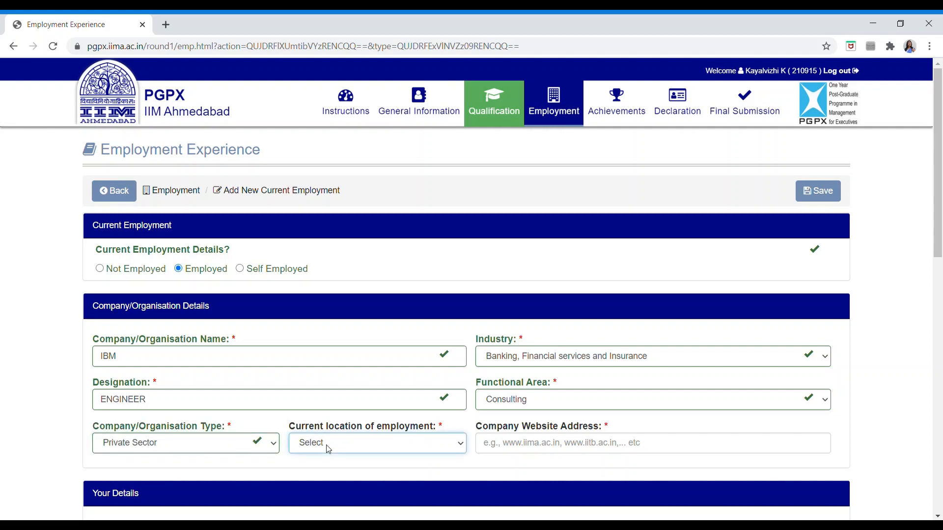
type("in")
key("Return")
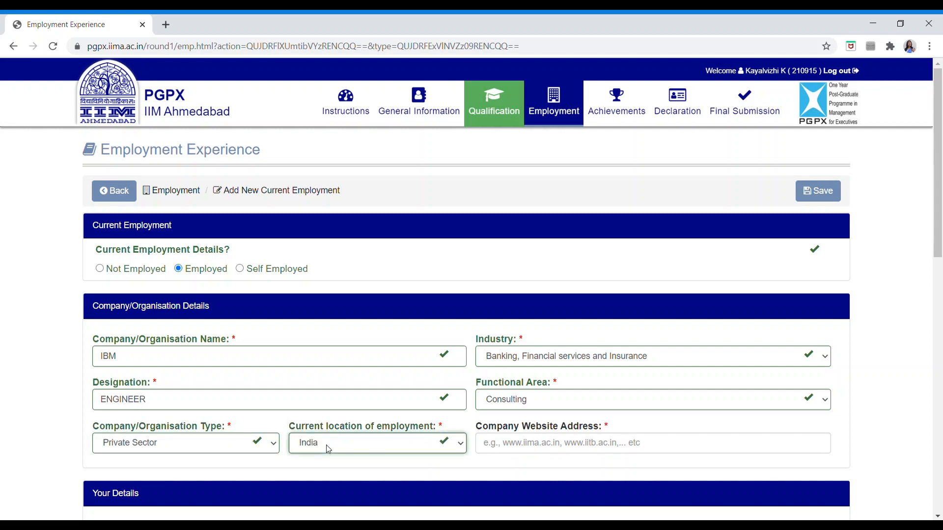
left_click(597, 450)
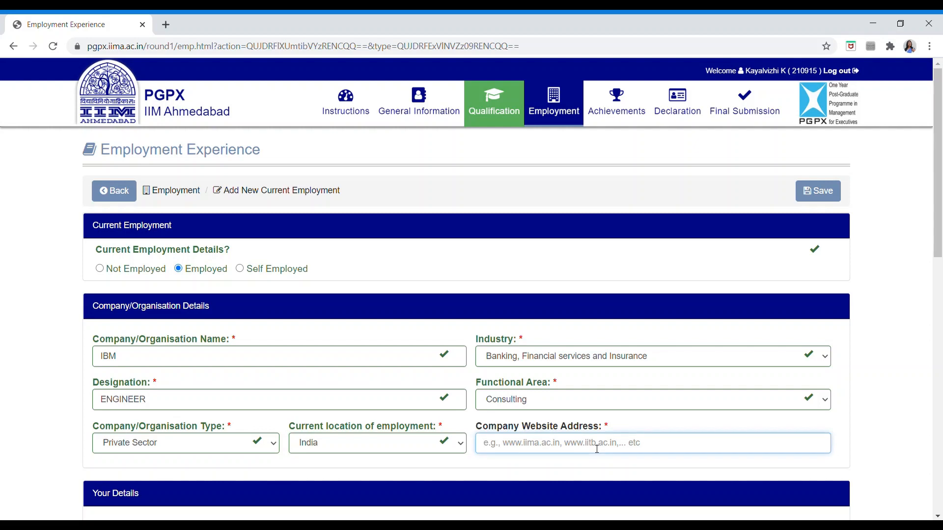
type("WWW")
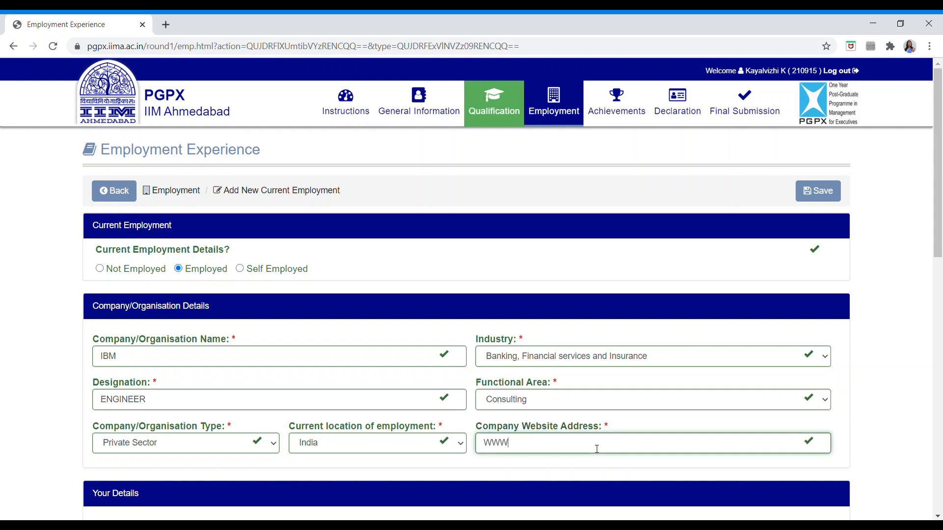
type(".IBM.COM")
Set the joining date of the current job to 11 May 2011
scroll(597, 449, "down", 5)
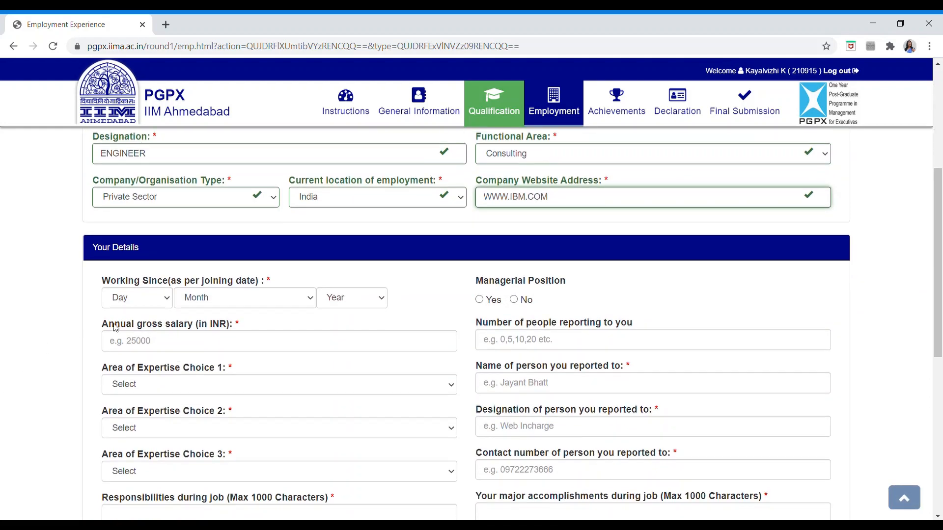
left_click(144, 291)
left_click(140, 206)
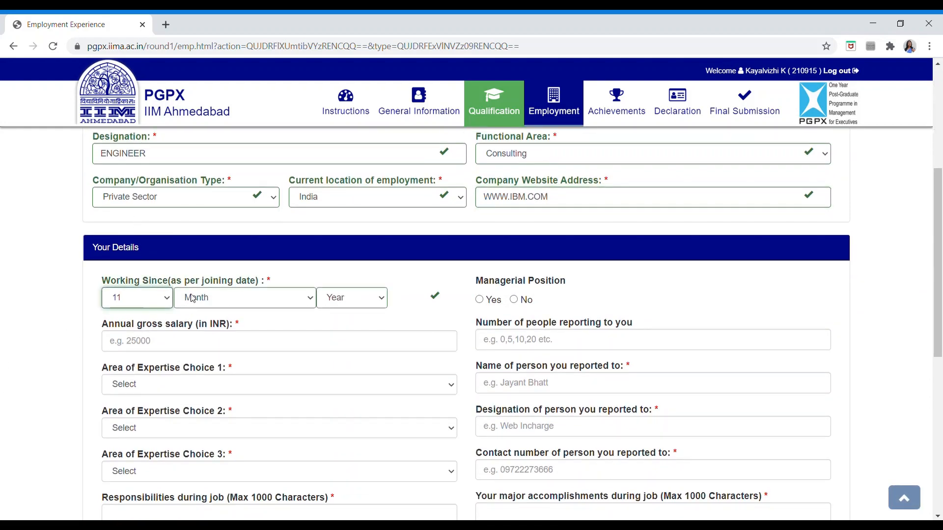
left_click(192, 298)
left_click(204, 366)
left_click(354, 297)
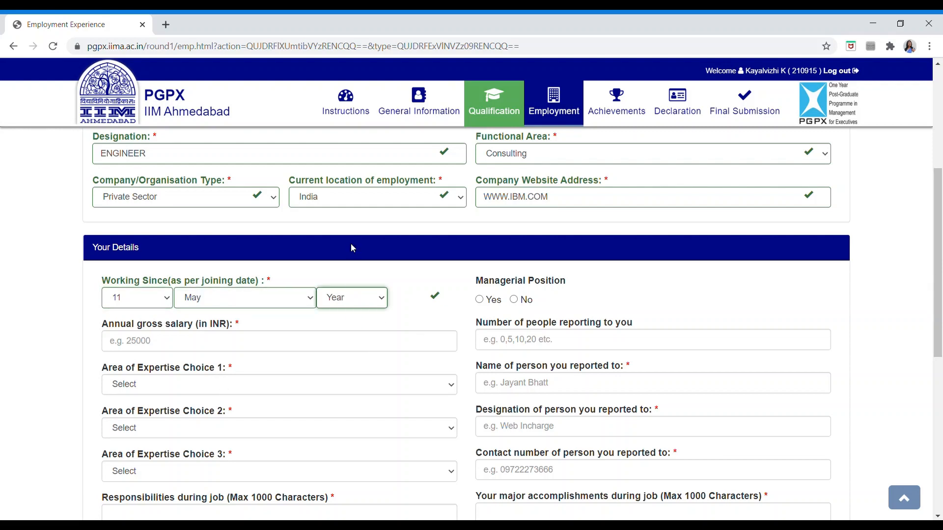
left_click(352, 185)
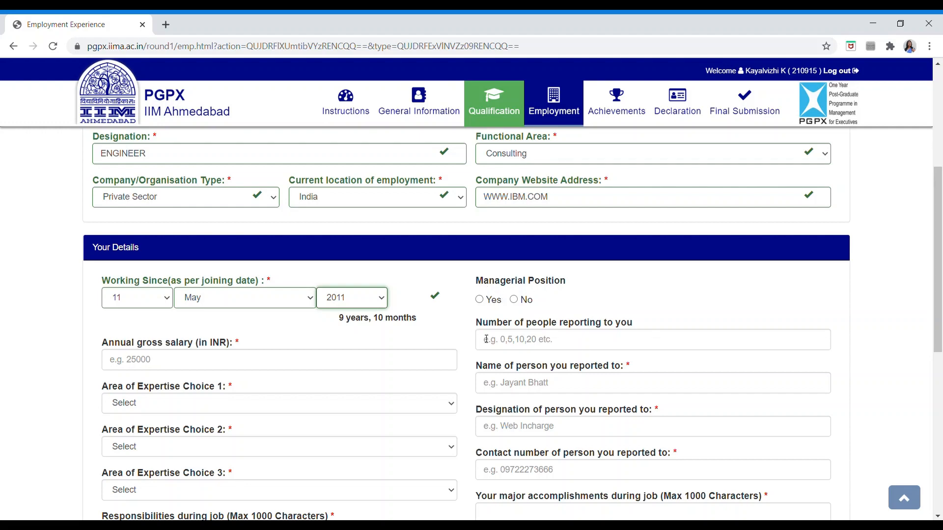
Mark the position as managerial with 2 people reporting, and set the annual gross salary to 1200000 INR
left_click(479, 300)
key("Tab")
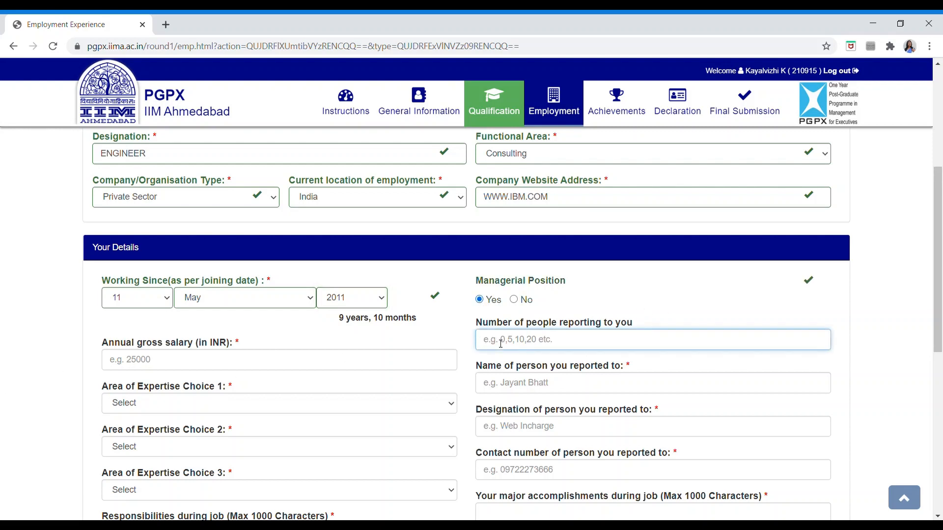
type("2")
left_click(282, 365)
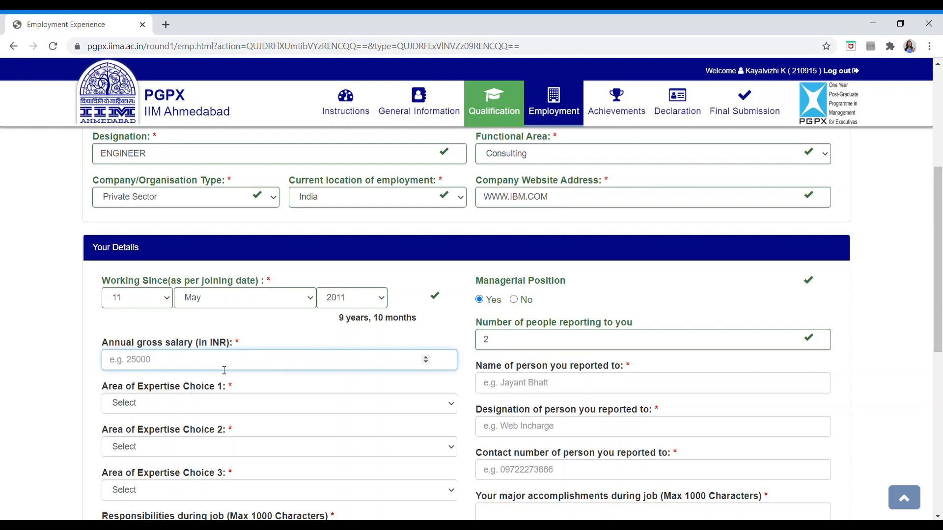
type("1200000")
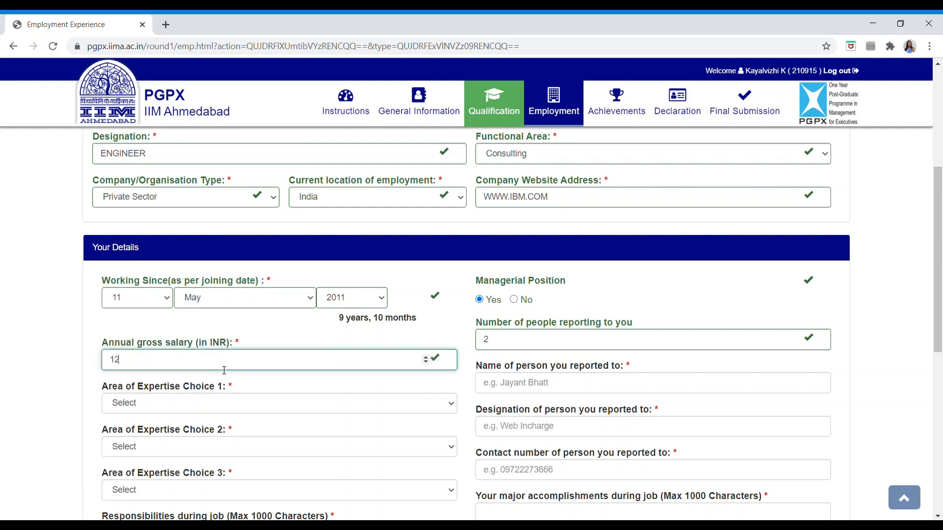
Set the three areas of expertise to General Management, Research and Development, and General Management
left_click(206, 403)
left_click(188, 426)
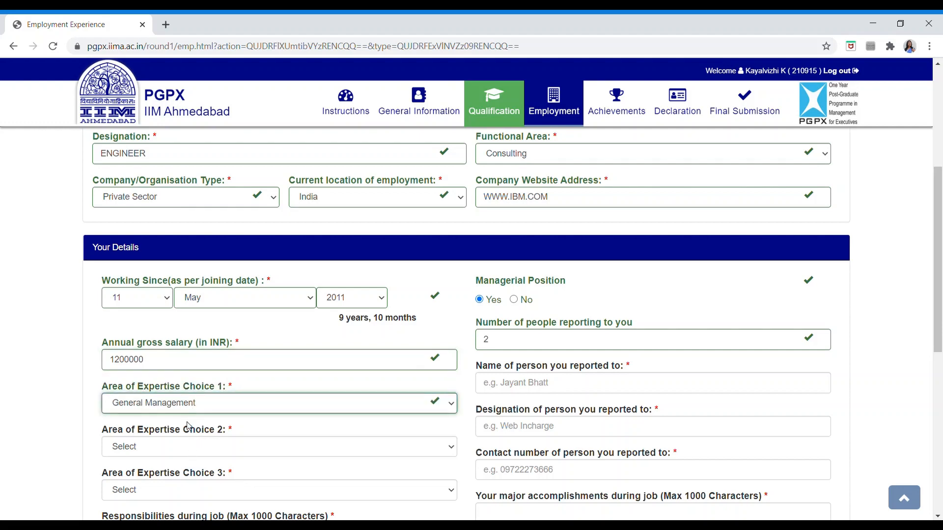
left_click(178, 447)
left_click(176, 382)
left_click(160, 500)
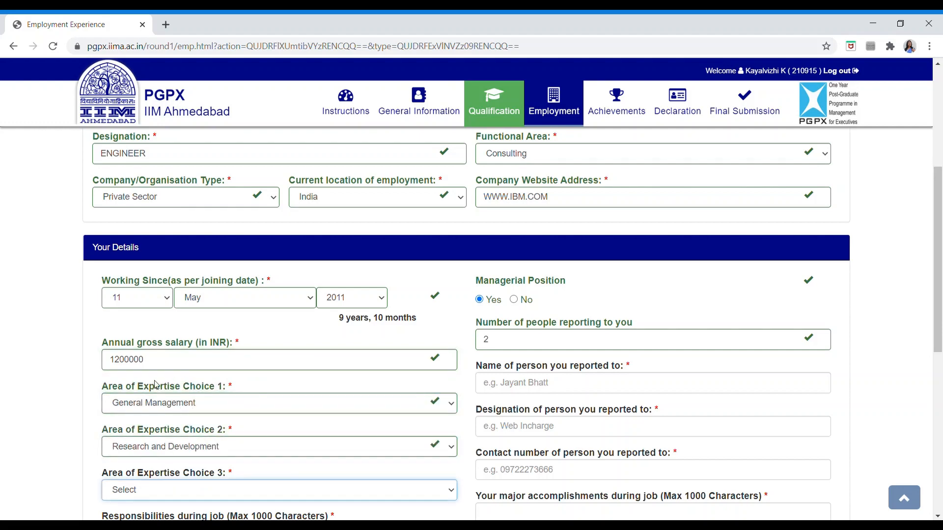
left_click(161, 415)
Enter the reporting person's name and contact number, with ABC as their designation
scroll(560, 499, "down", 2)
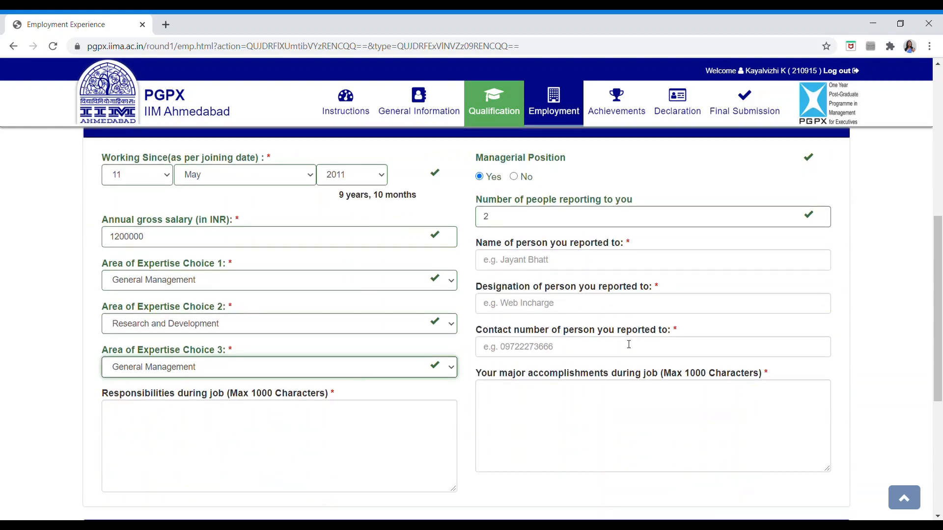
left_click(572, 268)
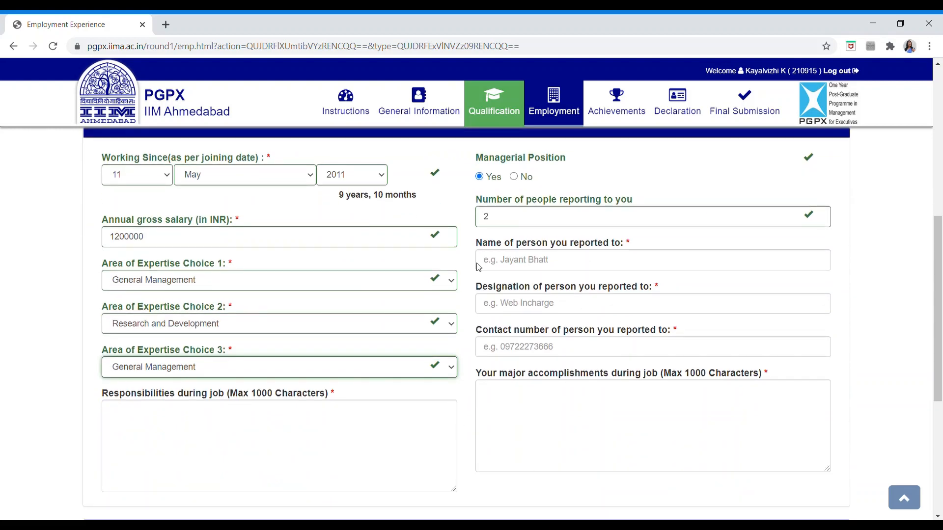
left_click(535, 264)
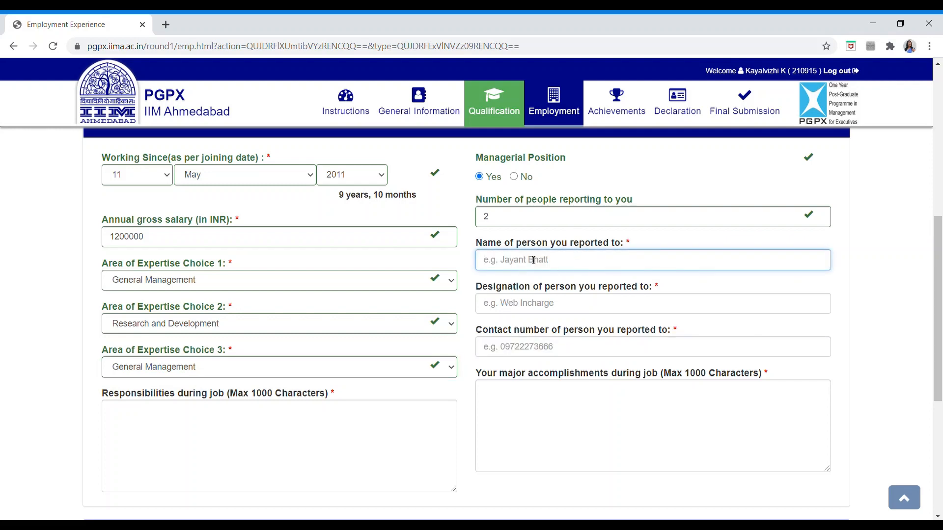
type("XYZ")
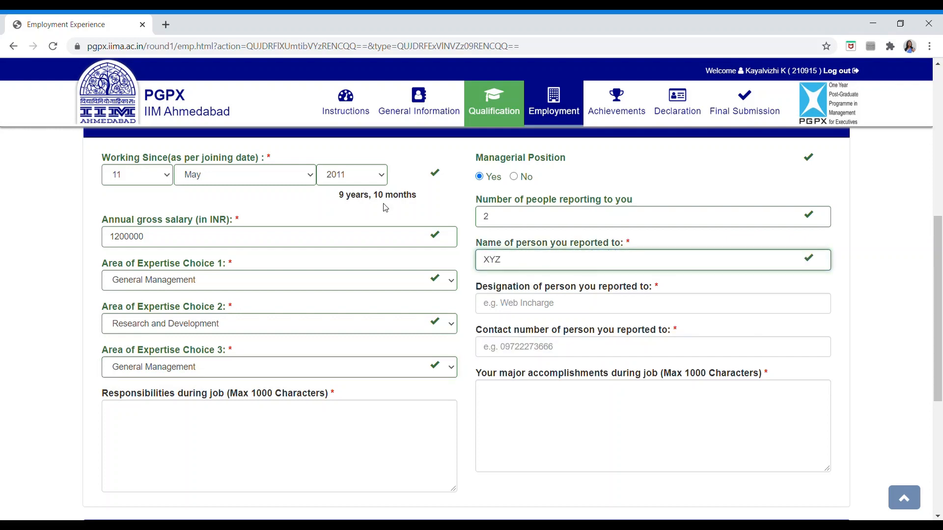
left_click(546, 306)
type("ABC")
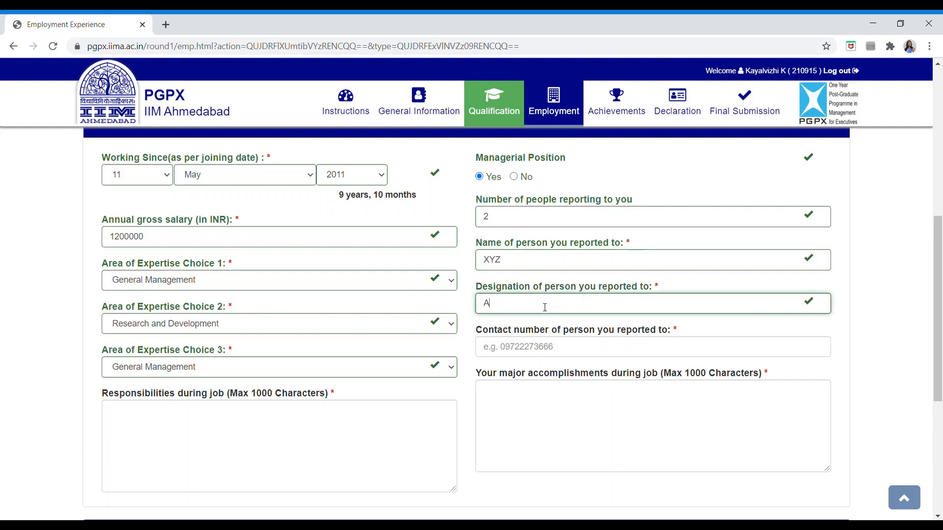
left_click(574, 352)
type("1234")
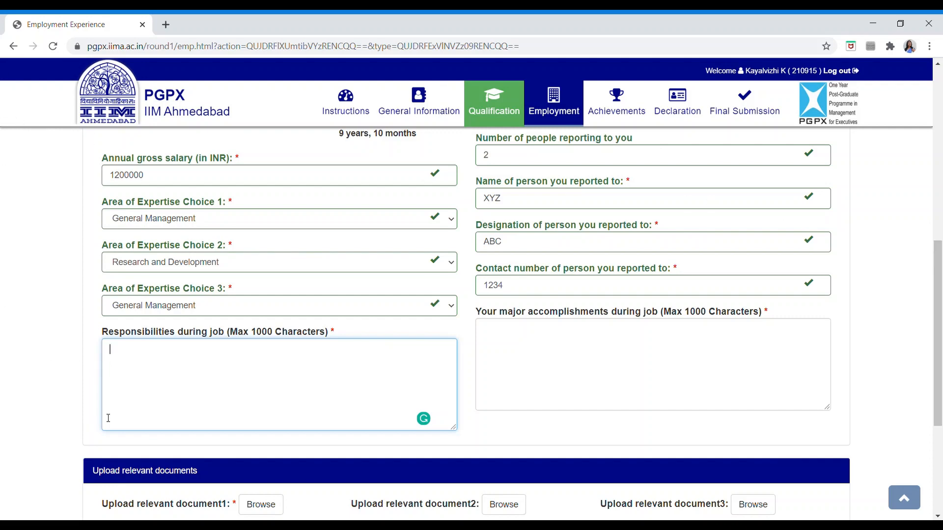
Answer Yes for having the joining letter and latest pay-slip, accept the declaration, and save the current employment record
scroll(108, 418, "down", 2)
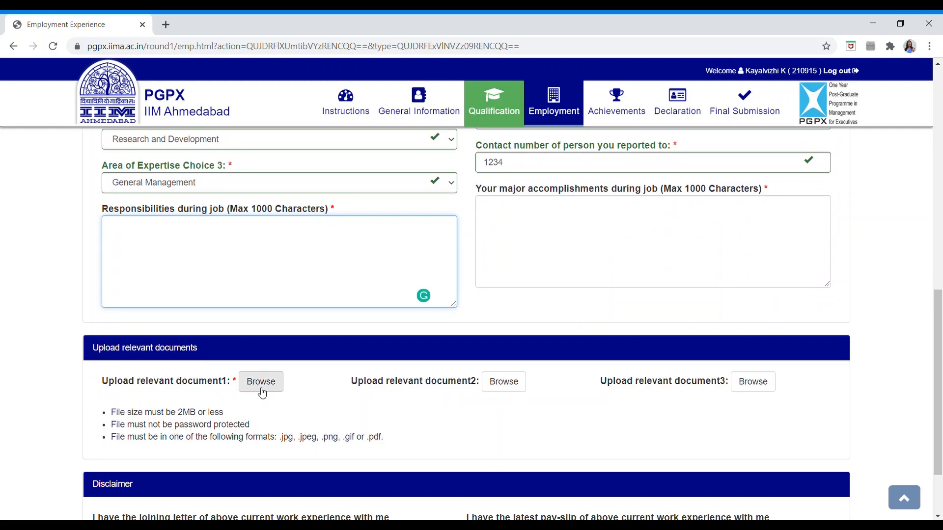
scroll(57, 414, "down", 1)
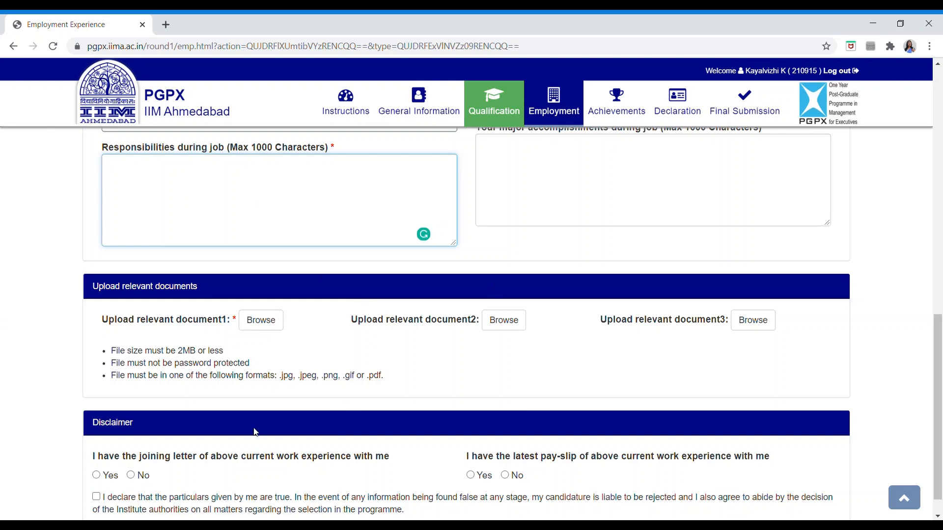
scroll(255, 433, "down", 1)
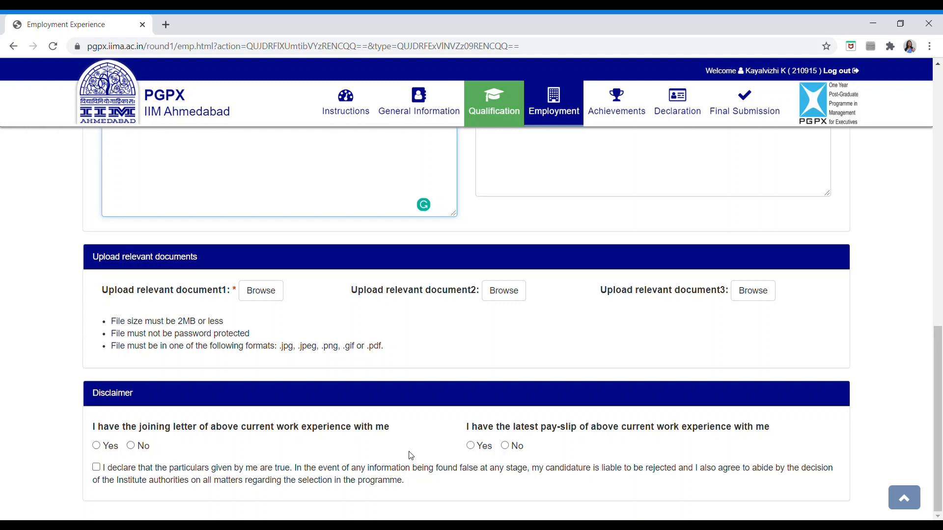
left_click(97, 446)
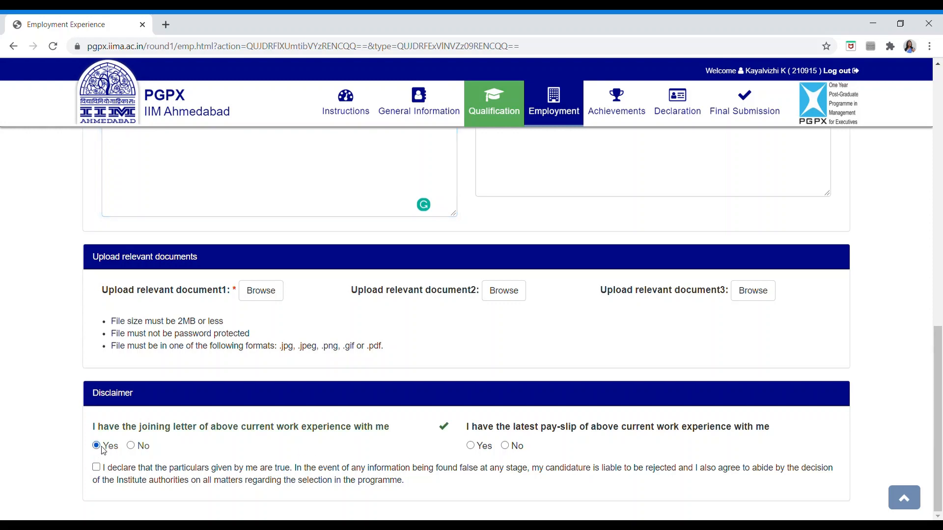
left_click(471, 446)
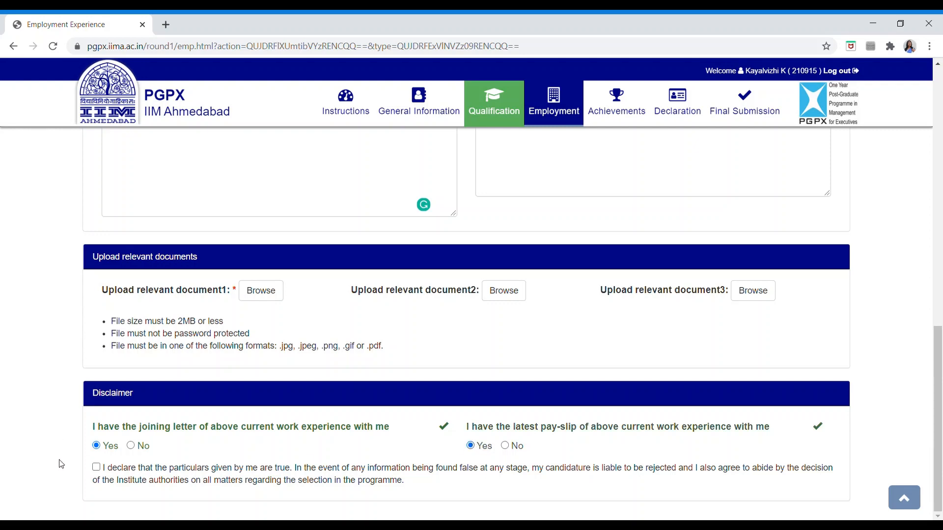
left_click(96, 467)
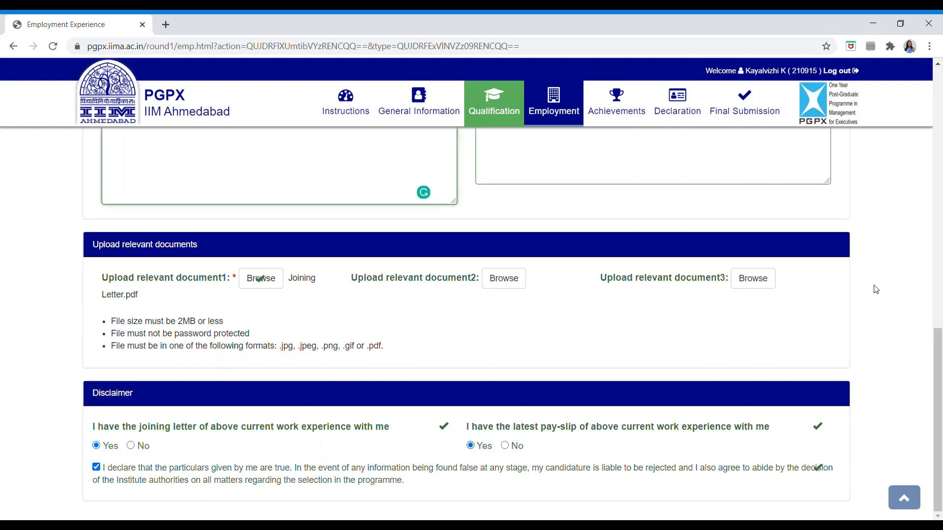
scroll(683, 356, "up", 15)
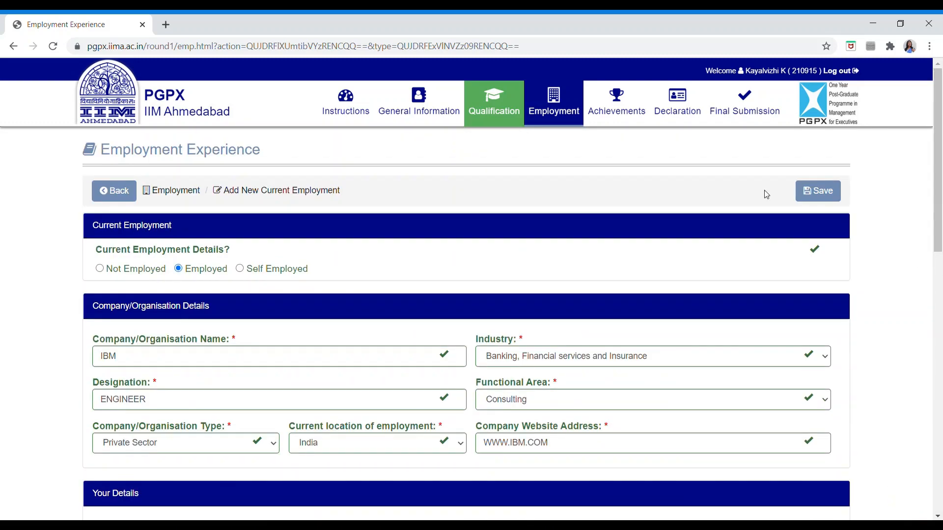
left_click(820, 192)
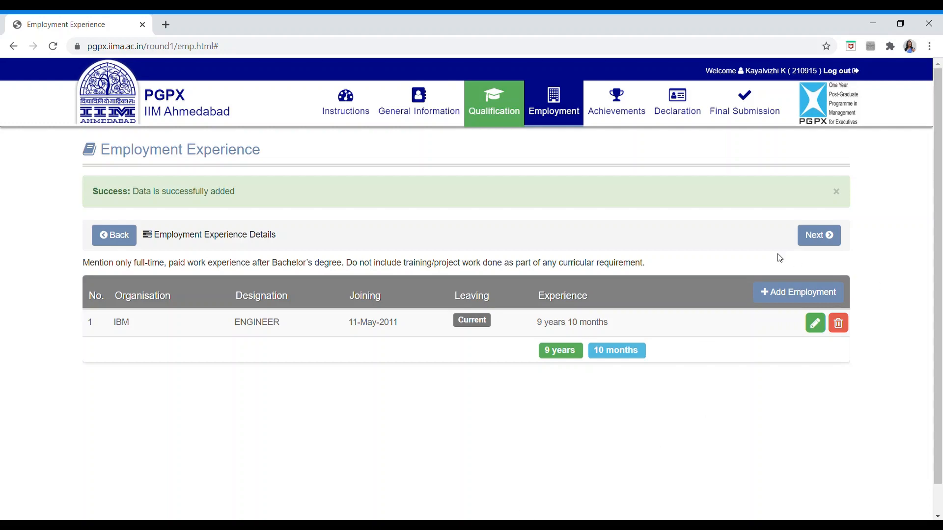
Open a new previous-employment entry and review its required fields, document uploads and disclaimer questions
left_click(786, 293)
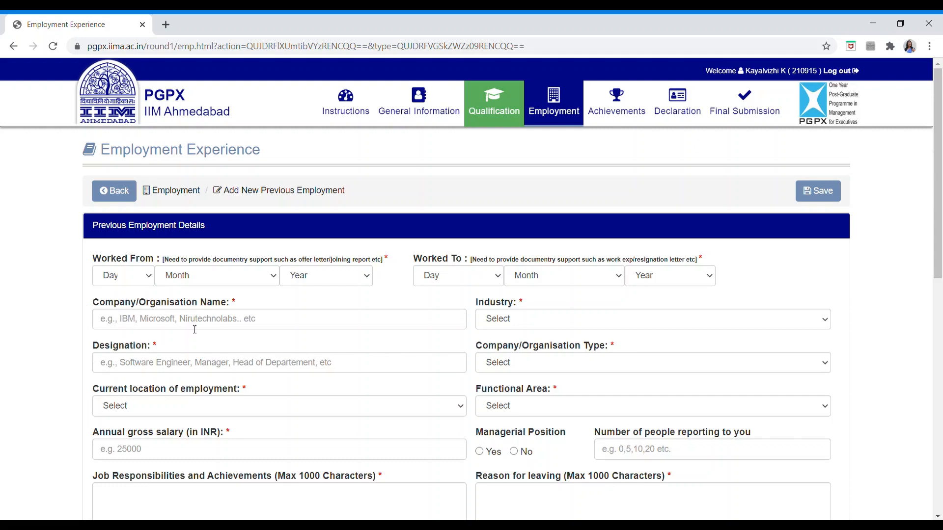
scroll(834, 433, "down", 7)
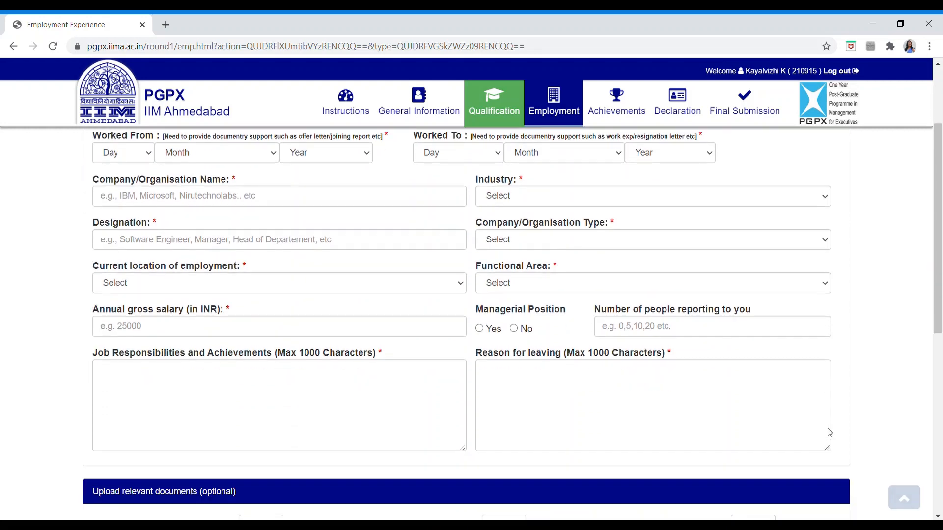
scroll(833, 434, "up", 3)
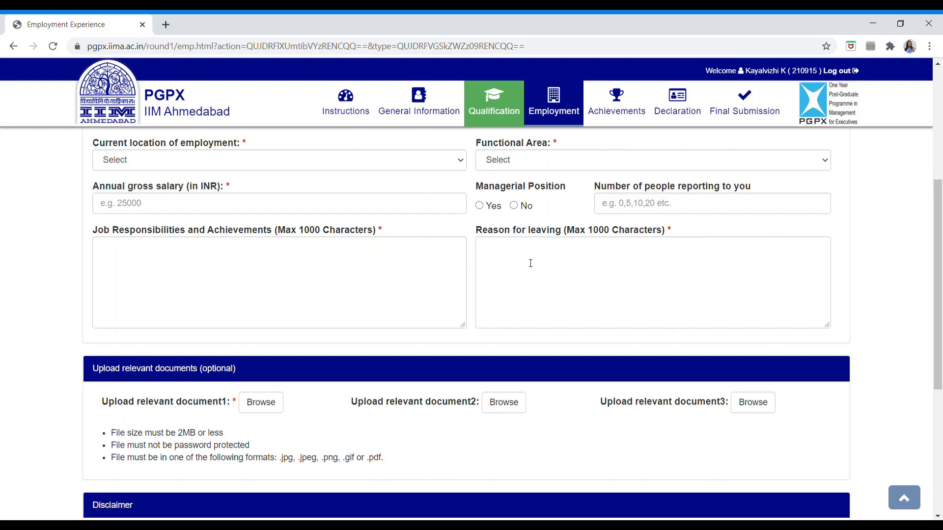
scroll(168, 450, "down", 5)
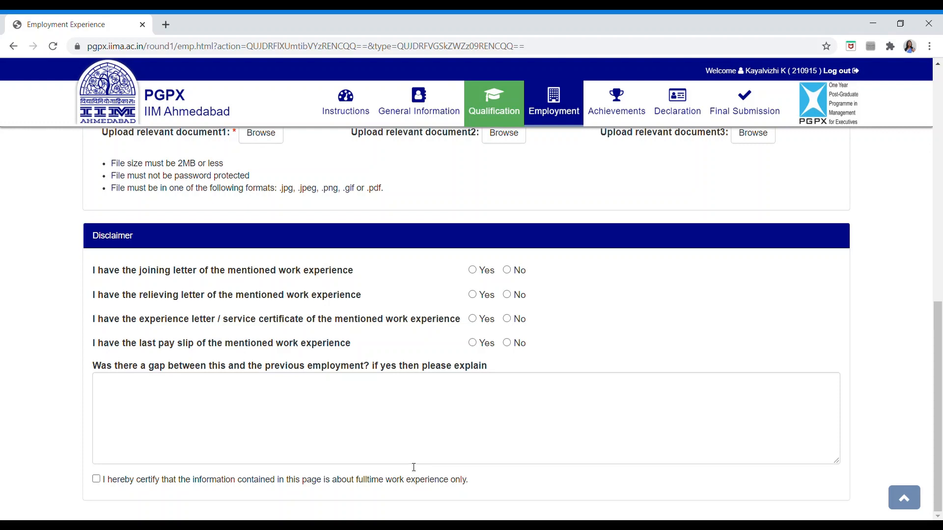
scroll(446, 454, "up", 10)
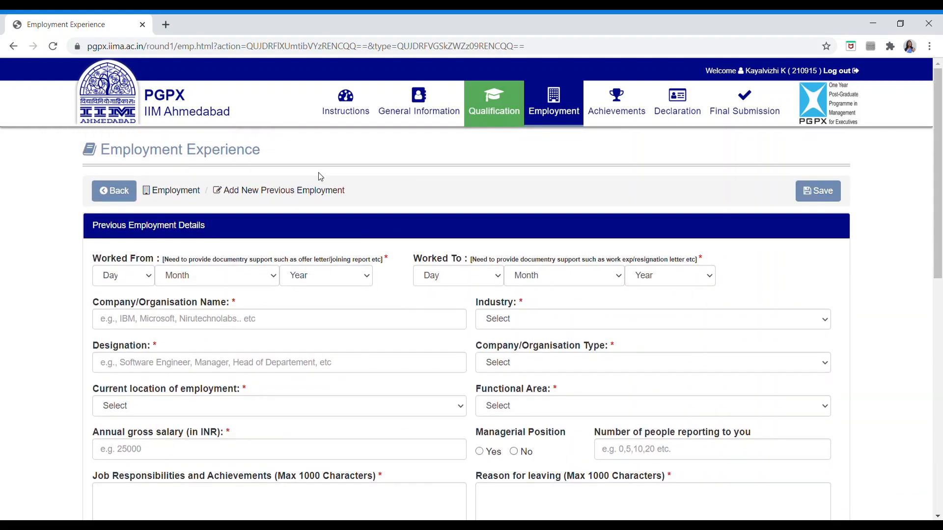
Open the International Exposure section and review its new-entry form and the notes on what counts as international work experience
mouse_move(563, 96)
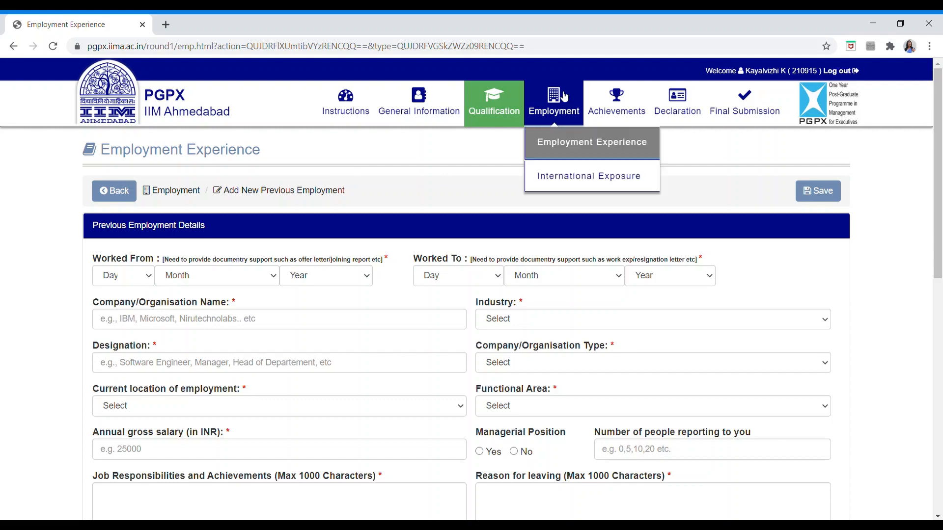
left_click(560, 178)
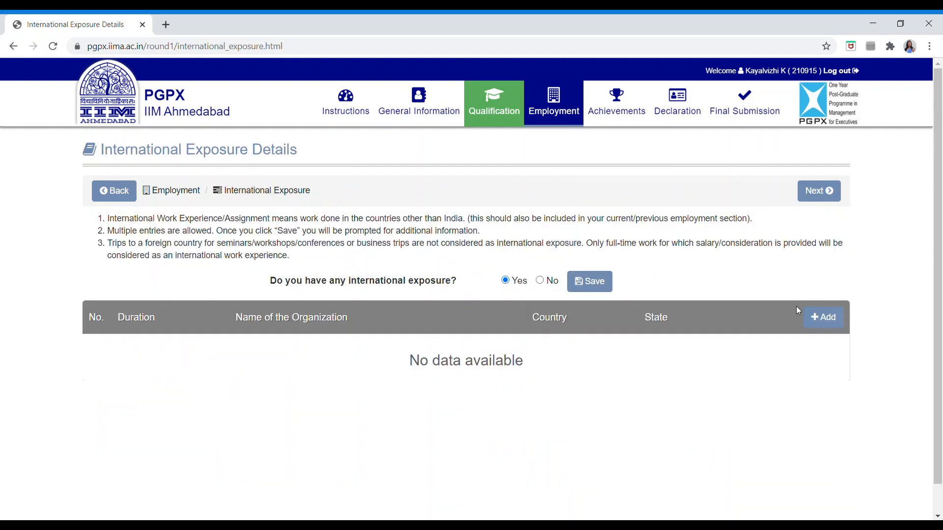
left_click(825, 319)
left_click(132, 189)
left_click_drag(112, 243, 554, 250)
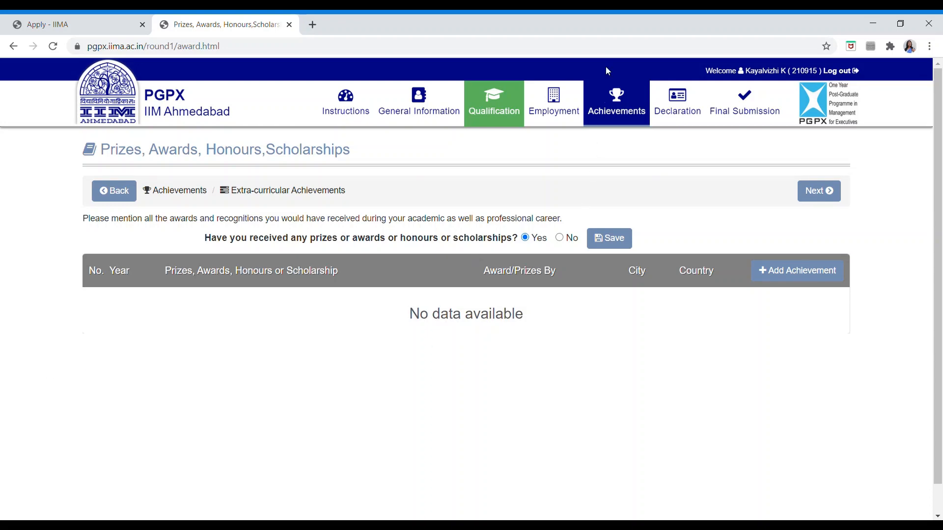
Open the Award & Prizes section, review the fields of a new award entry, and return to the awards list
mouse_move(611, 100)
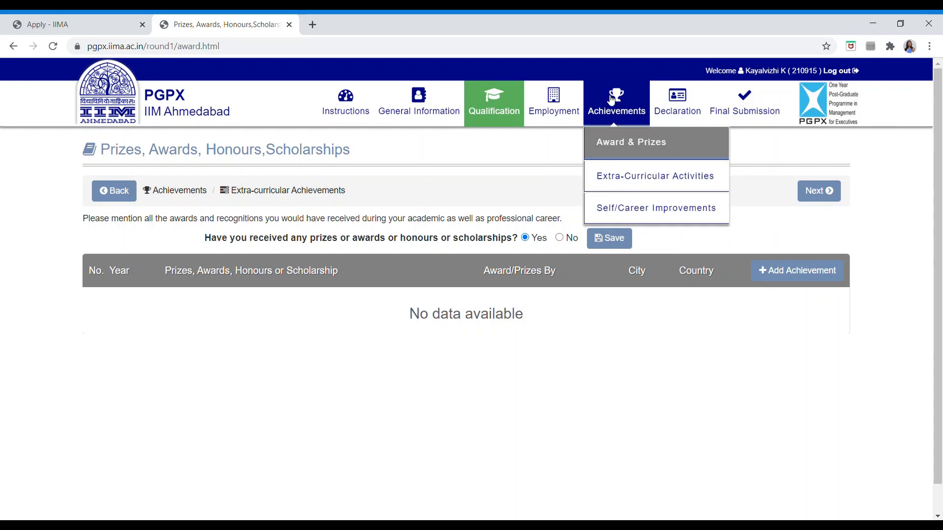
left_click(649, 154)
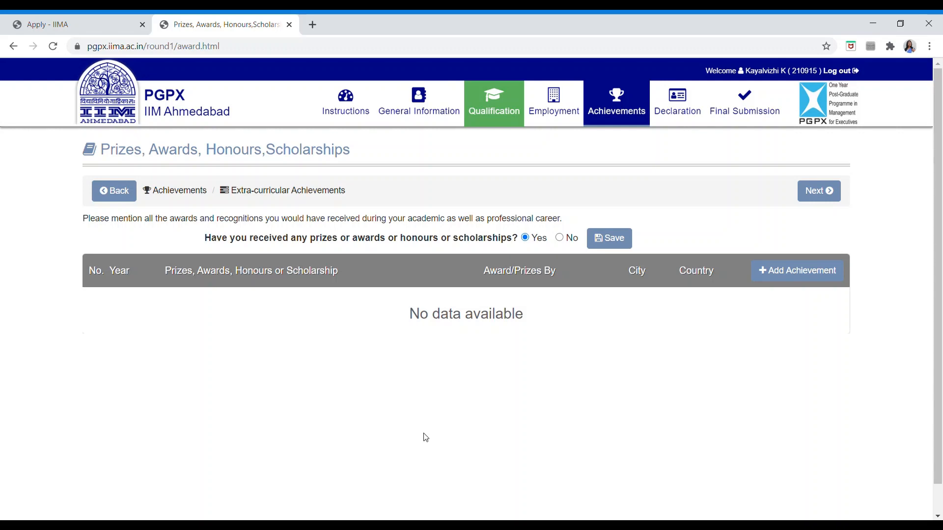
left_click(815, 273)
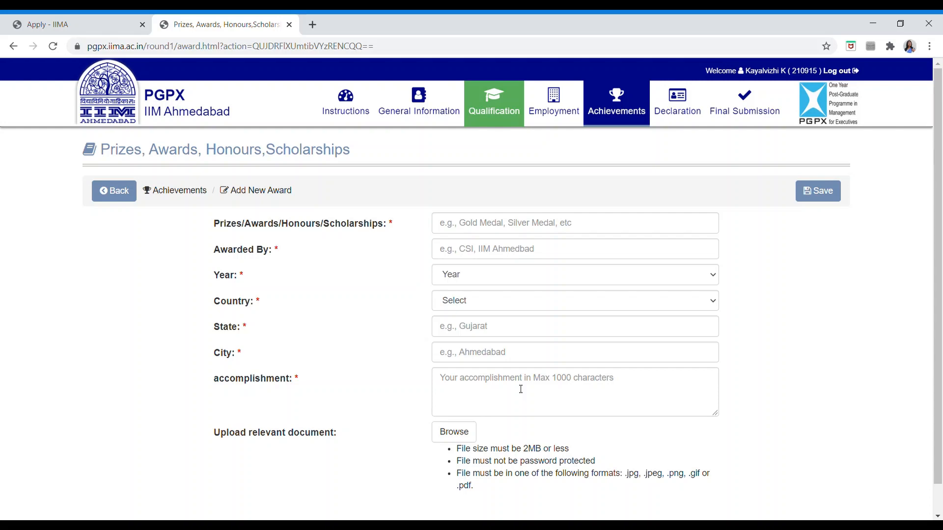
left_click(116, 199)
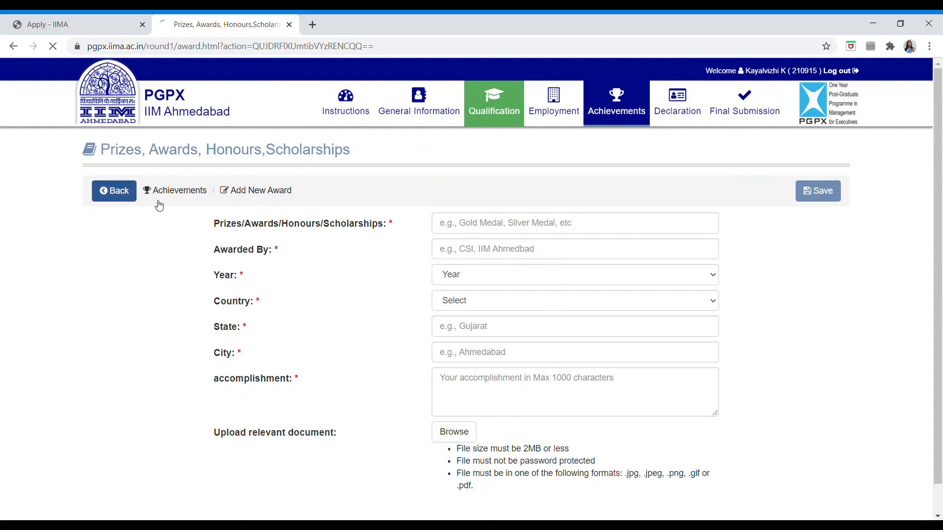
View the Extra-Curricular Activities section and the Self/Career Improvements section under Achievements
mouse_move(624, 106)
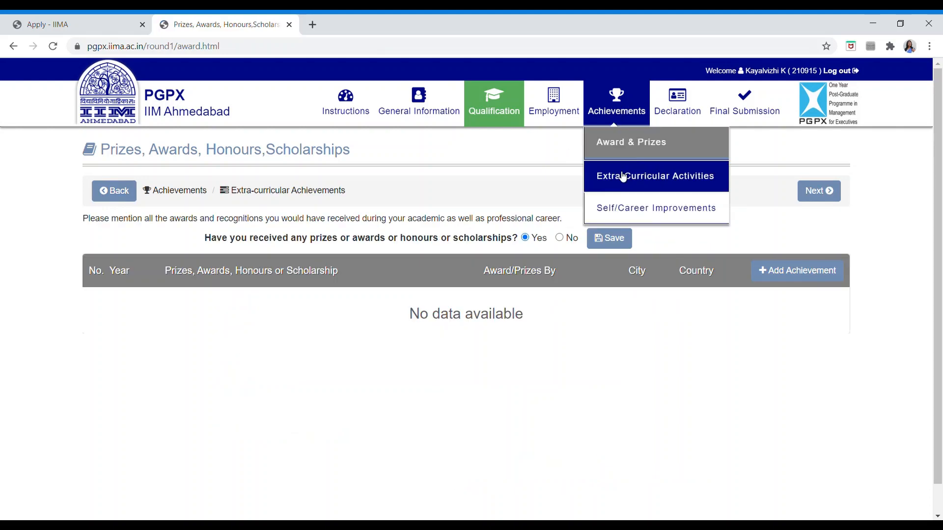
left_click(622, 187)
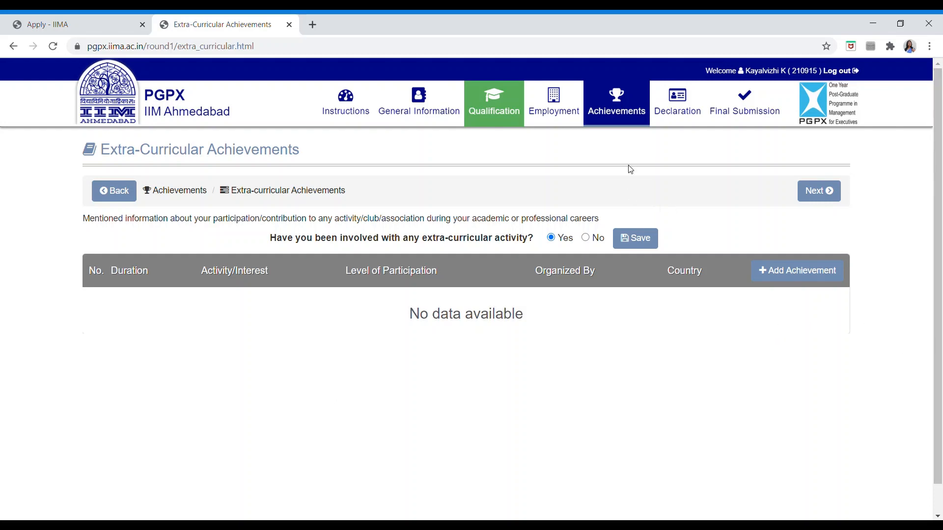
left_click(628, 104)
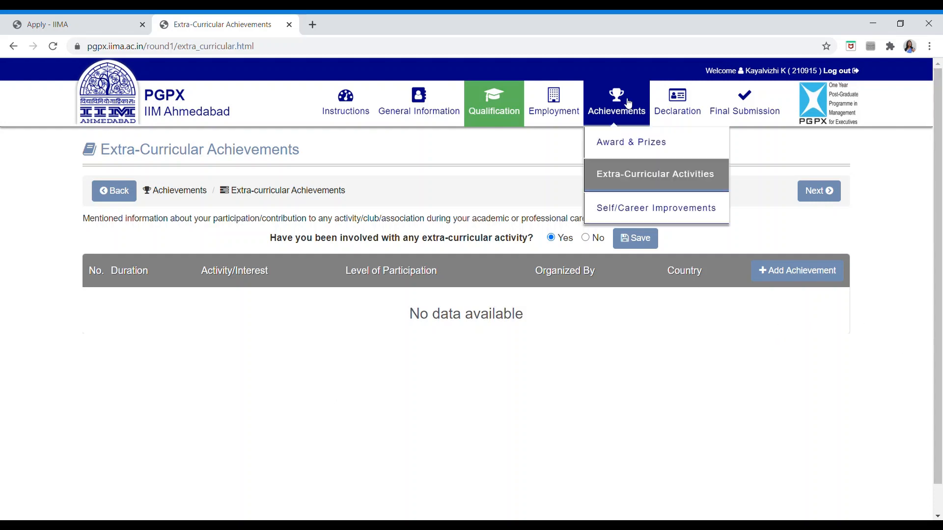
left_click(641, 218)
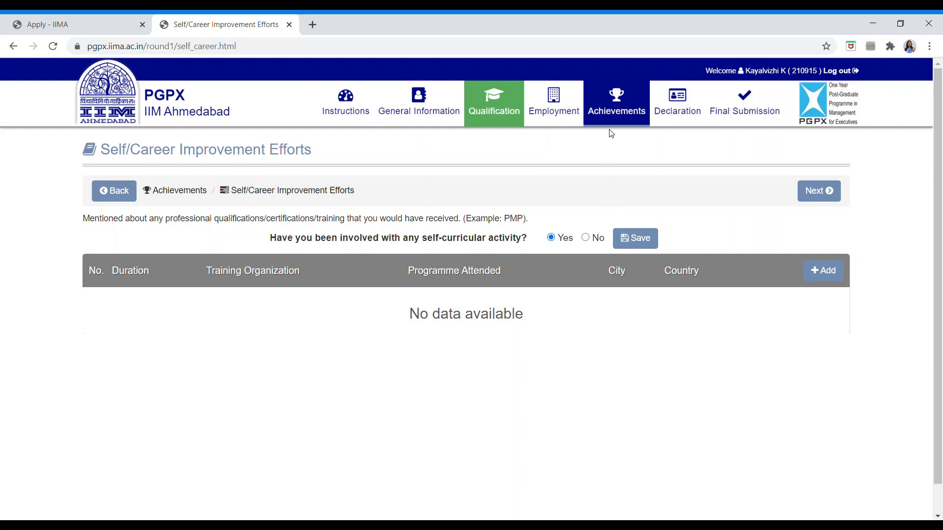
Open the Final Submission page and check which application details still need attention
mouse_move(629, 107)
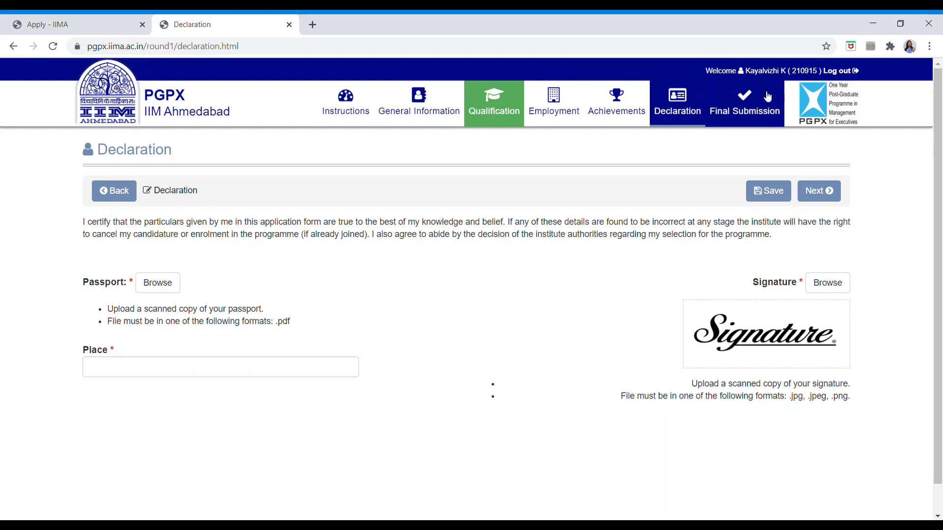
left_click(758, 109)
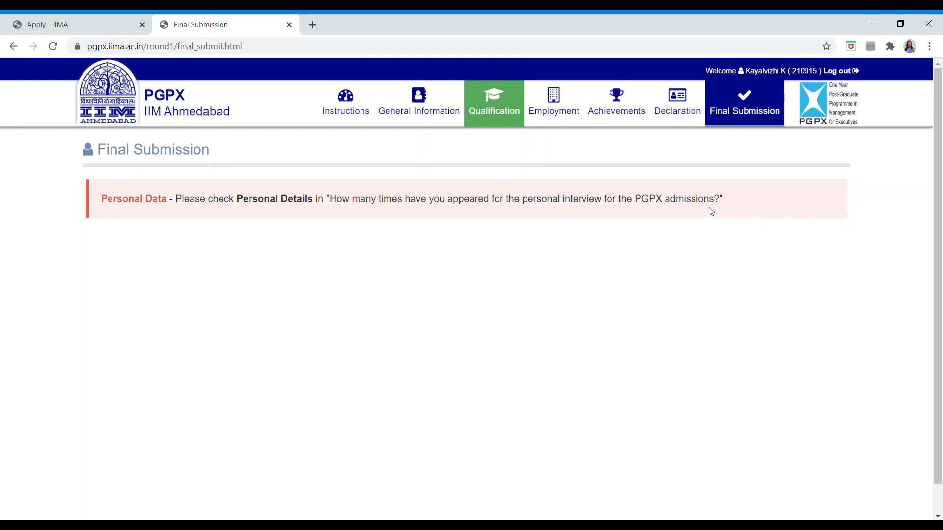
mouse_move(462, 107)
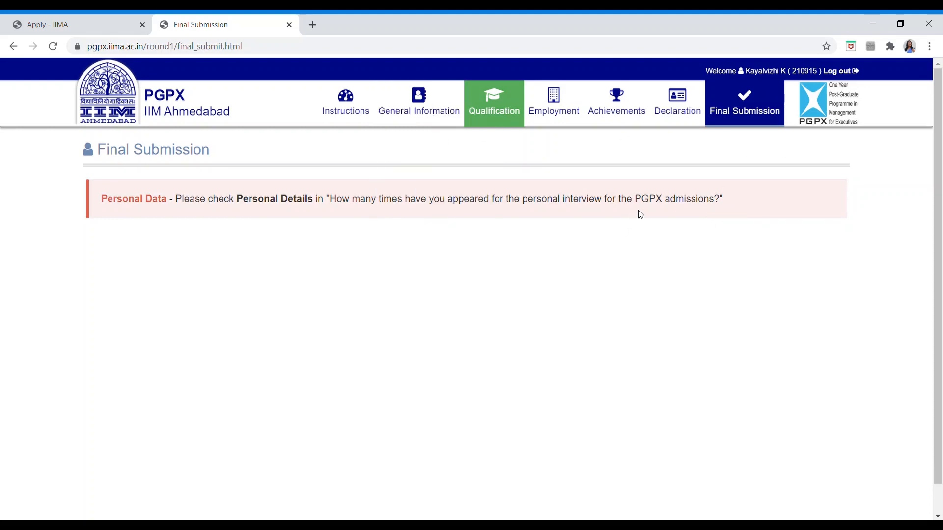